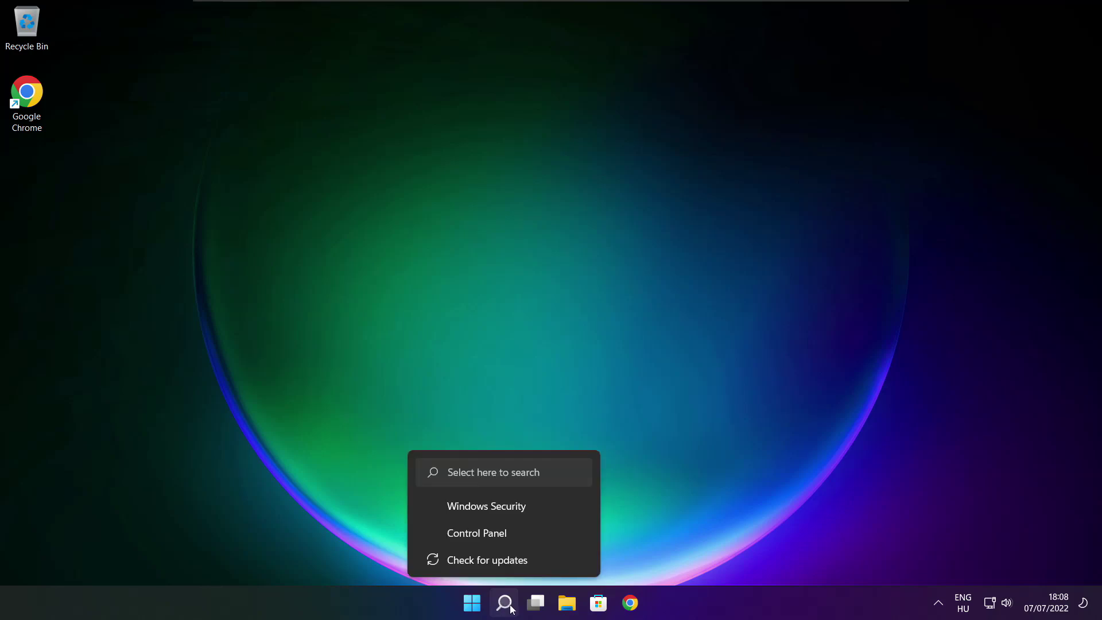
- Search Windows for "device manager", open Device Manager and maximize its window
{"action": "left_click", "coordinate": [507, 608]}
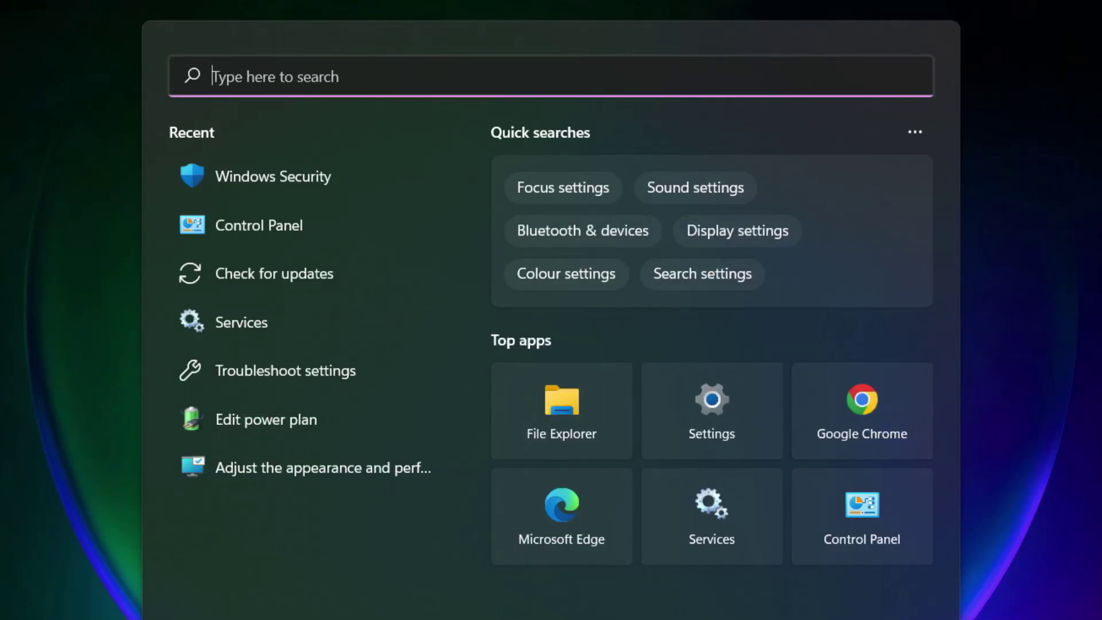
{"action": "type", "text": "device m"}
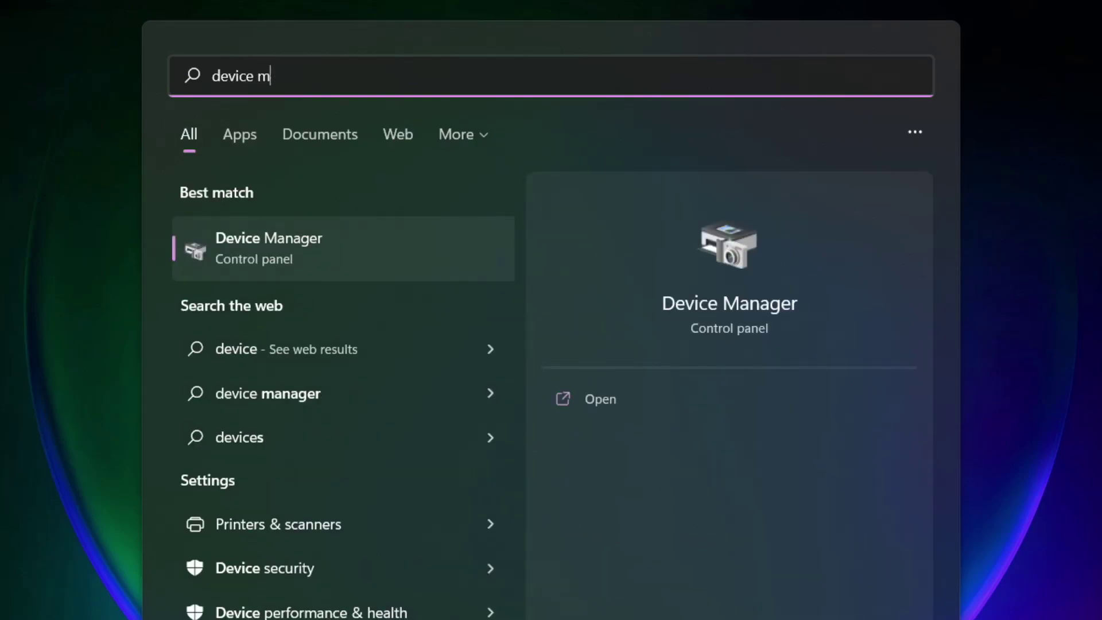
{"action": "type", "text": "anag"}
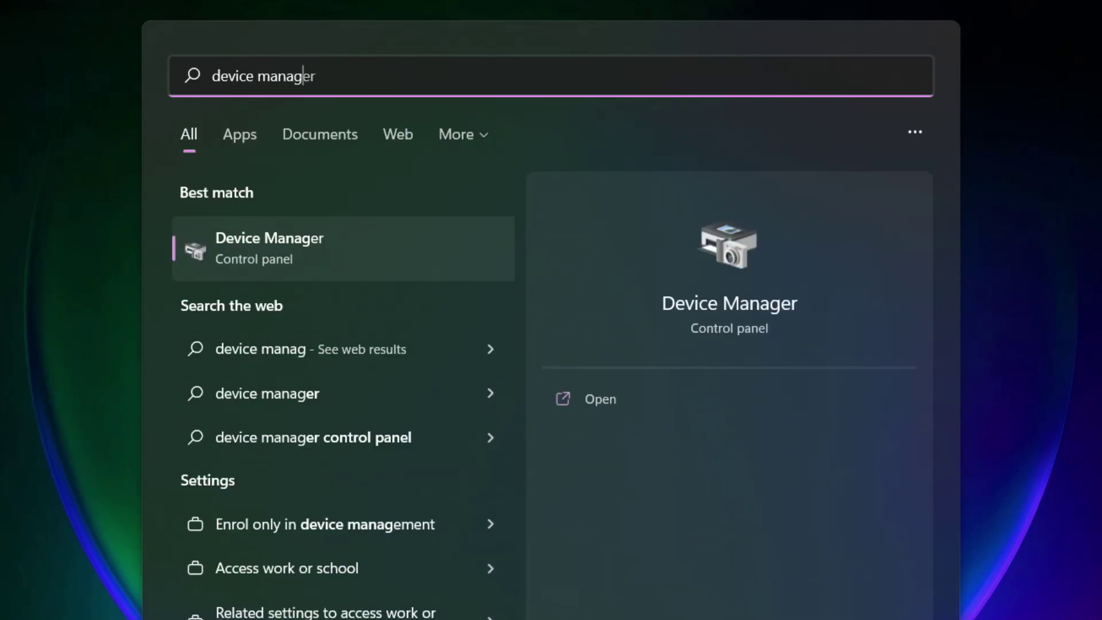
{"action": "type", "text": "er"}
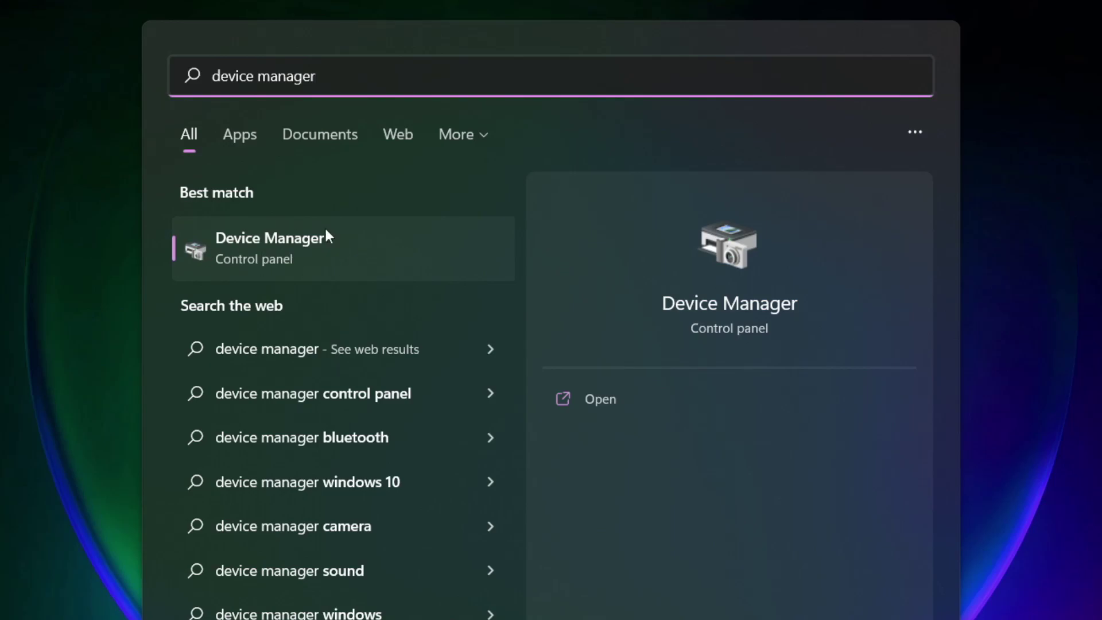
{"action": "left_click", "coordinate": [405, 257]}
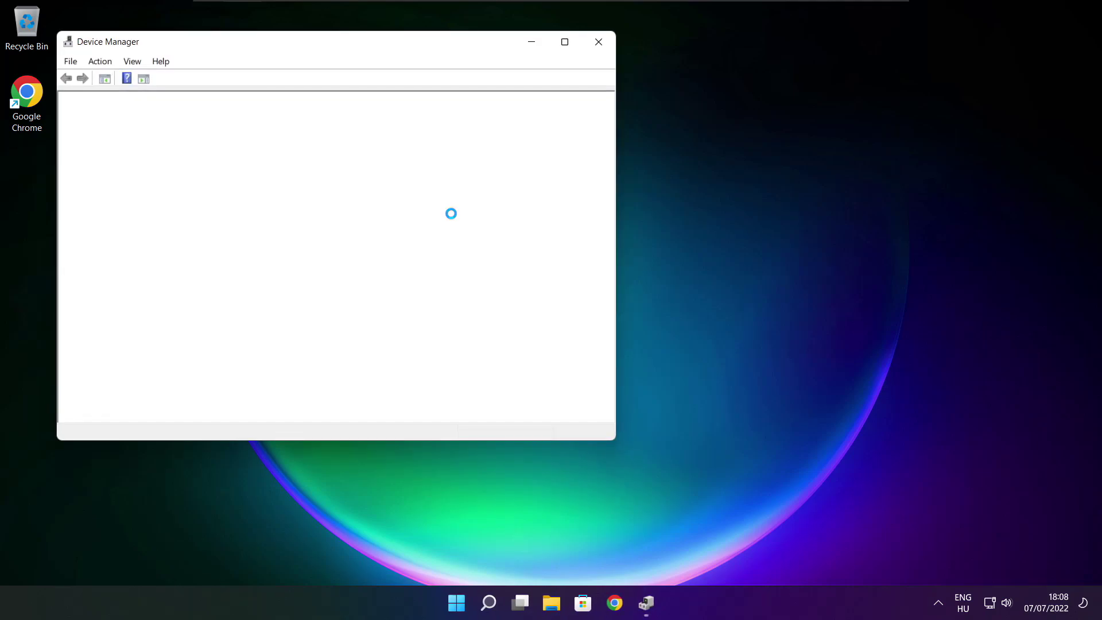
{"action": "left_click", "coordinate": [565, 42]}
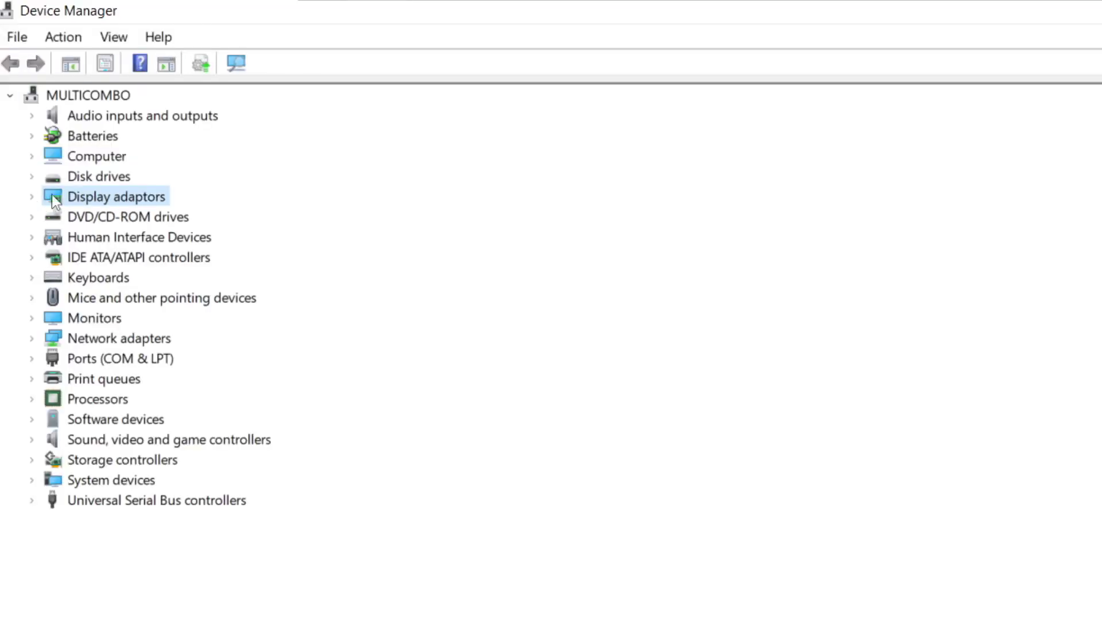
- Run an automatic driver update for the VMware SVGA 3D display adaptor and close the update wizard
{"action": "left_click", "coordinate": [32, 197]}
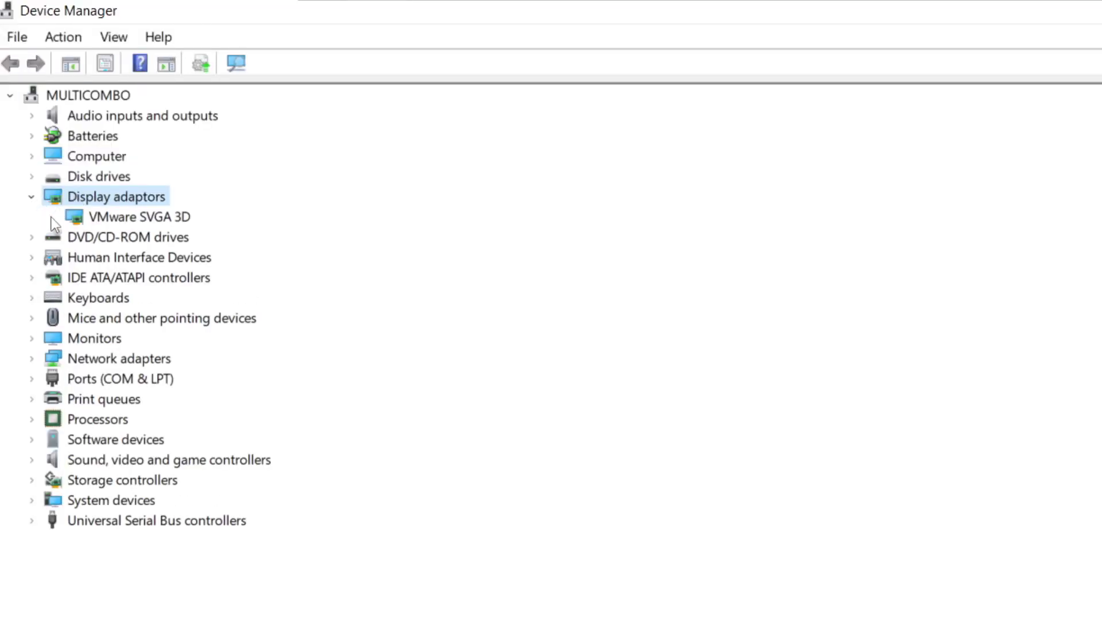
{"action": "left_click", "coordinate": [95, 217]}
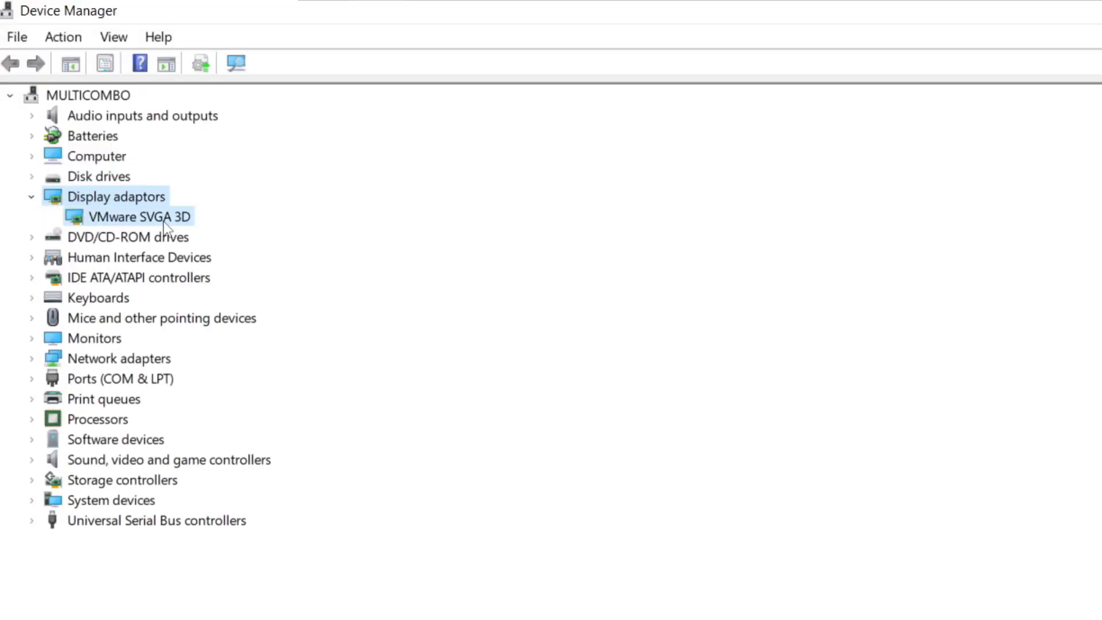
{"action": "right_click", "coordinate": [120, 220]}
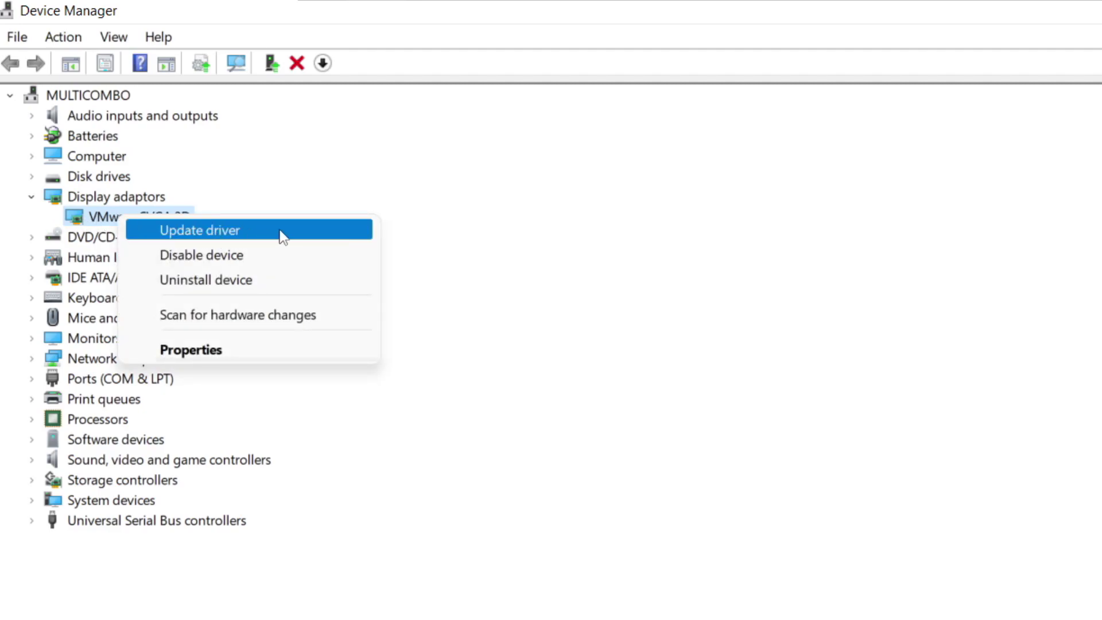
{"action": "left_click", "coordinate": [246, 233]}
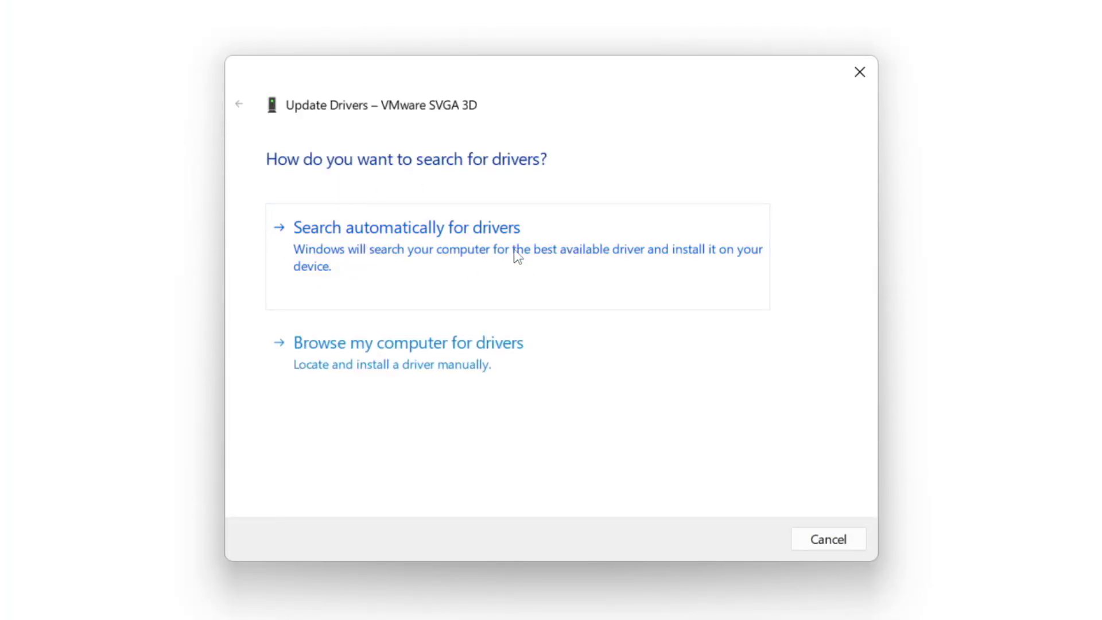
{"action": "left_click", "coordinate": [482, 253]}
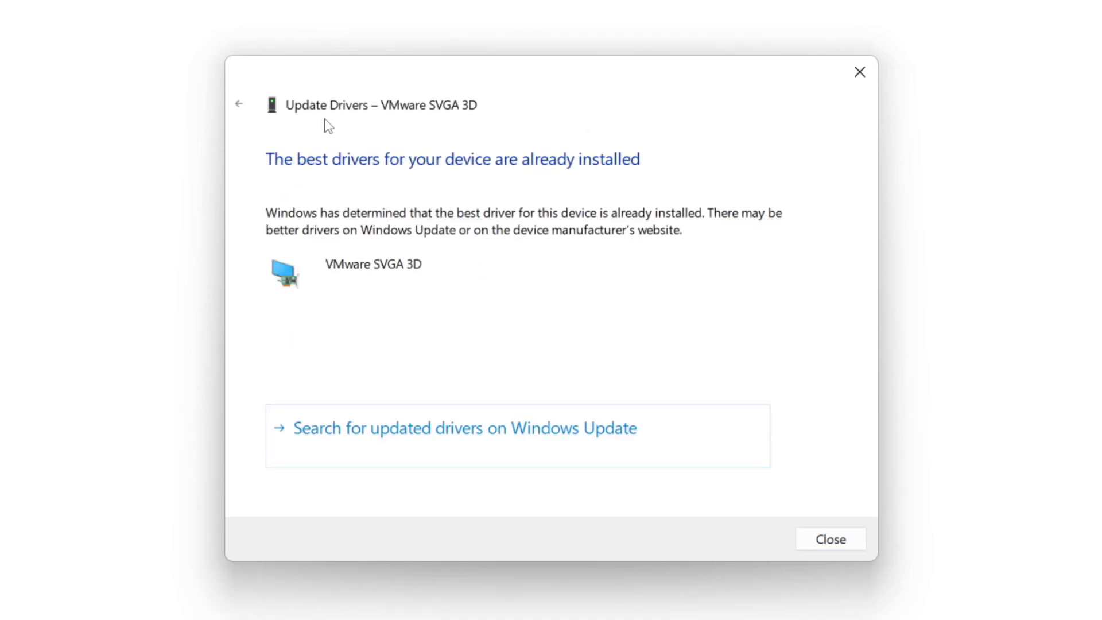
{"action": "left_click", "coordinate": [827, 541]}
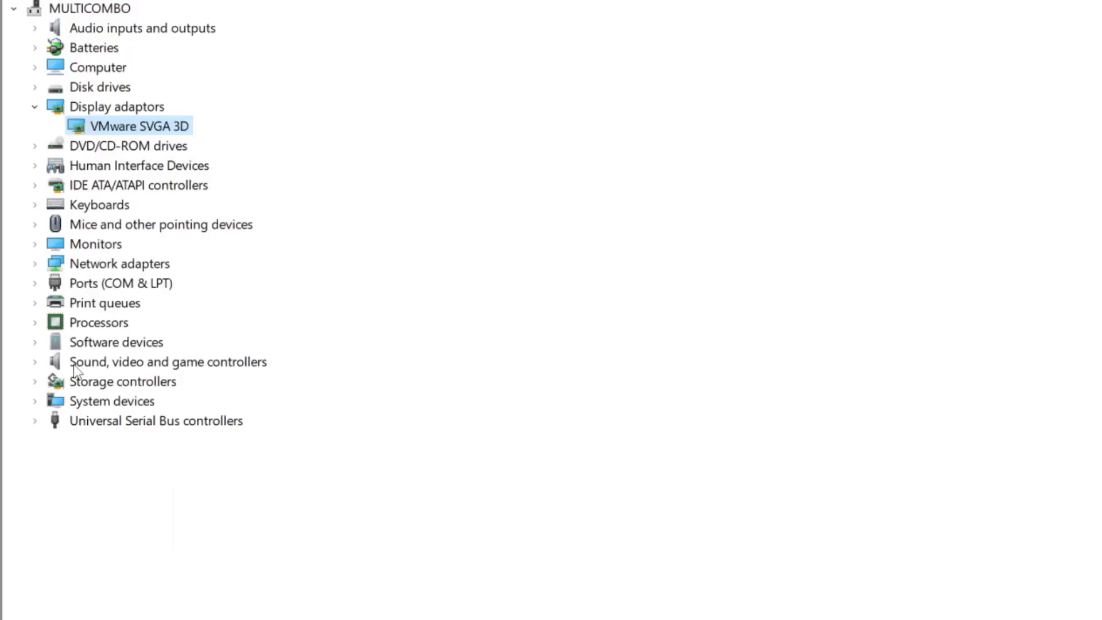
- Run an automatic driver update for the High Definition Audio Device under the sound controllers, closing the wizard and Device Manager
{"action": "left_click", "coordinate": [75, 363]}
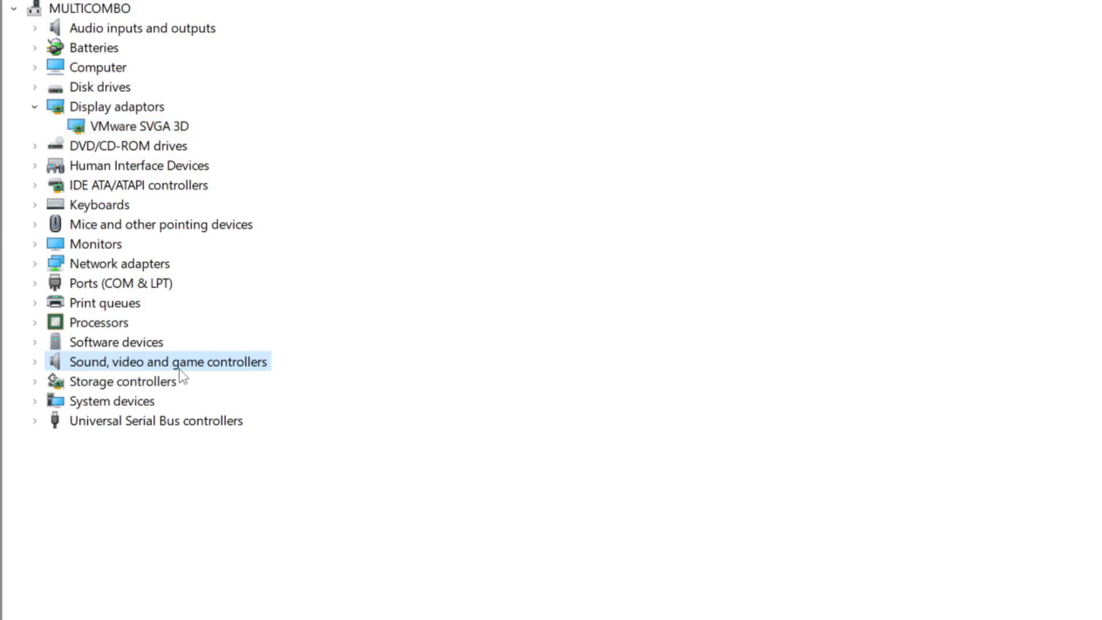
{"action": "left_click", "coordinate": [35, 362]}
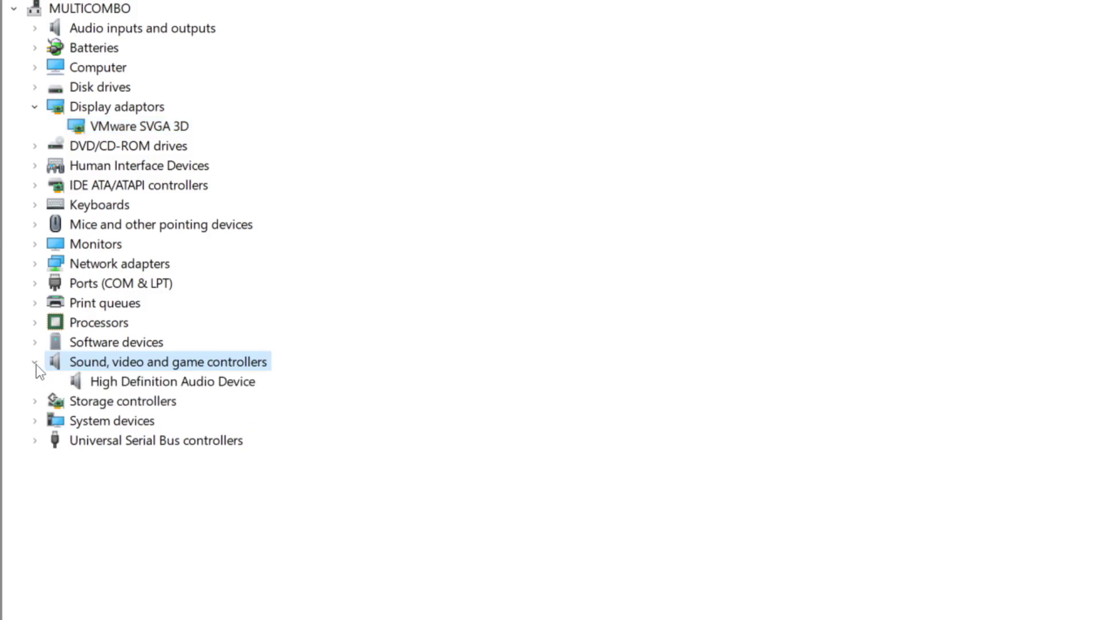
{"action": "left_click", "coordinate": [165, 385]}
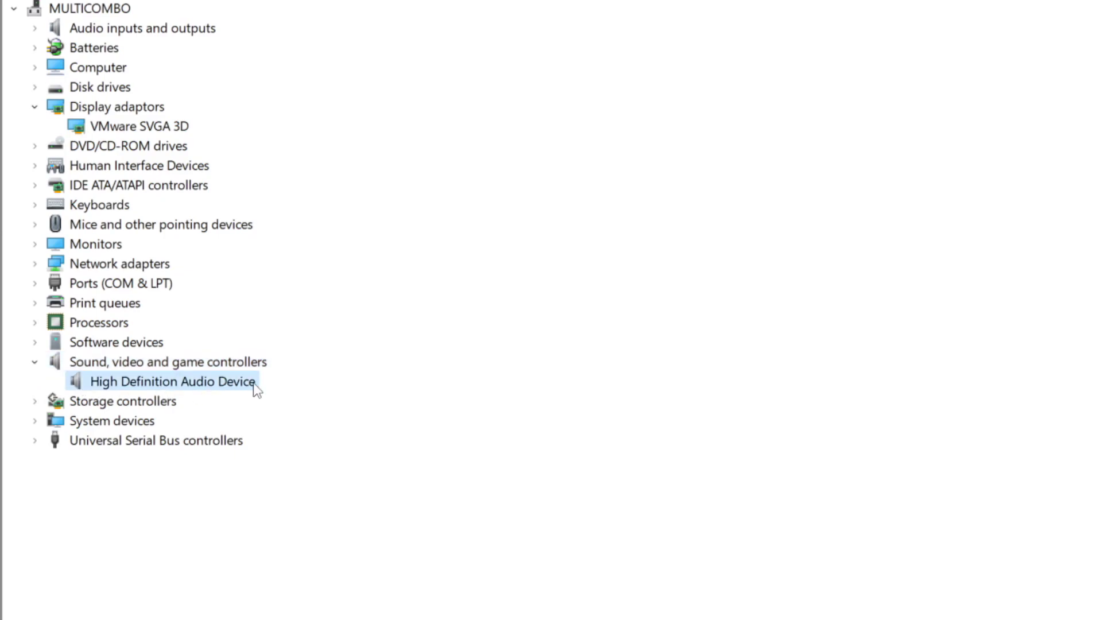
{"action": "right_click", "coordinate": [162, 384]}
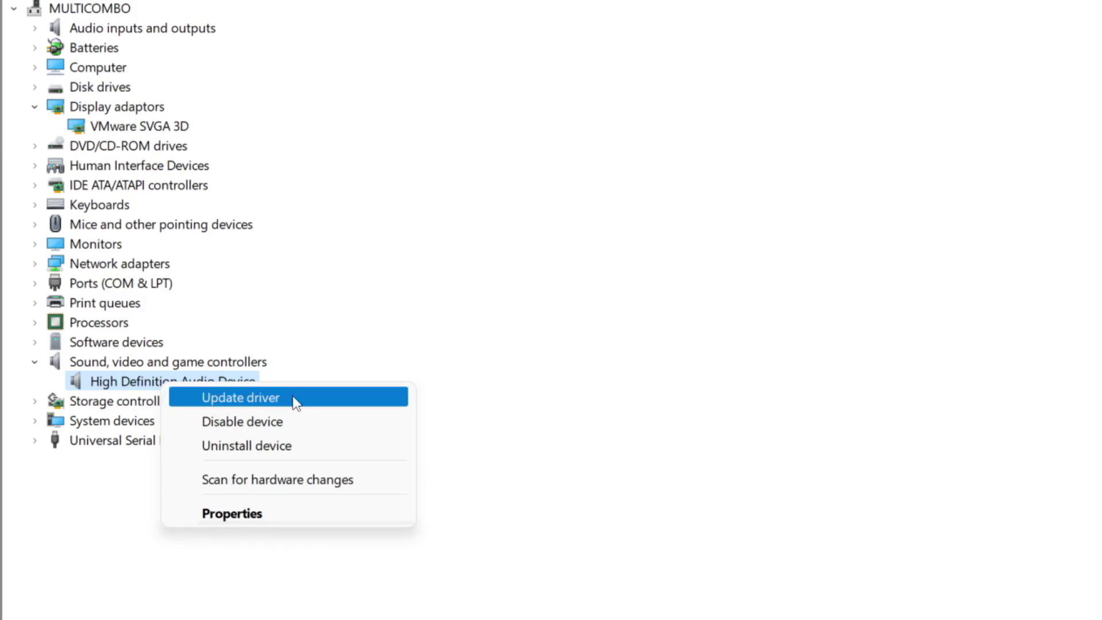
{"action": "left_click", "coordinate": [328, 405]}
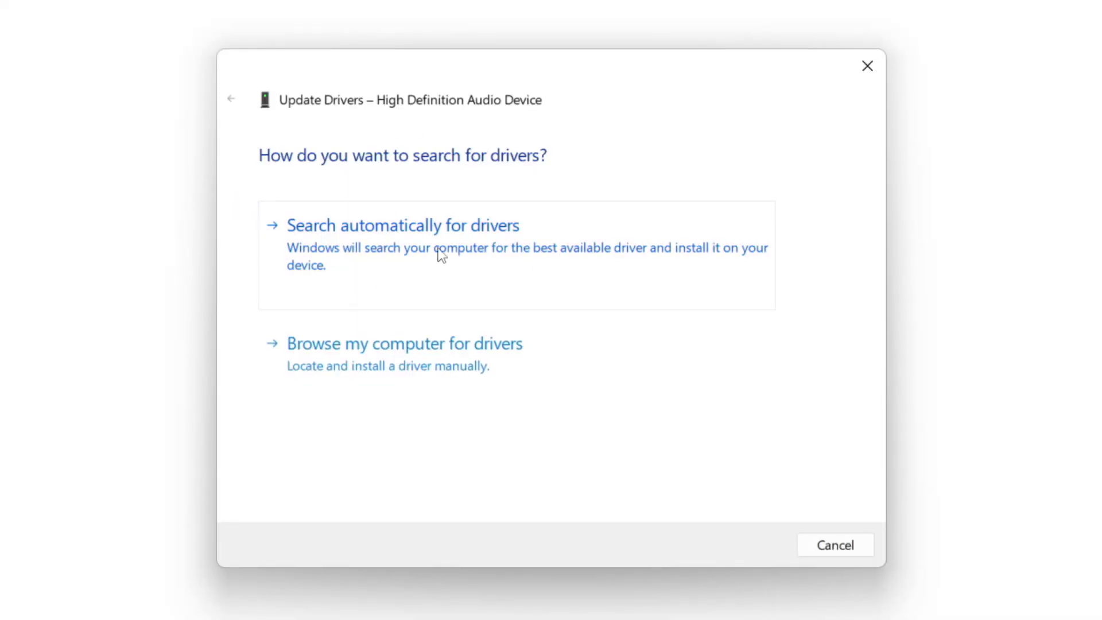
{"action": "left_click", "coordinate": [439, 248]}
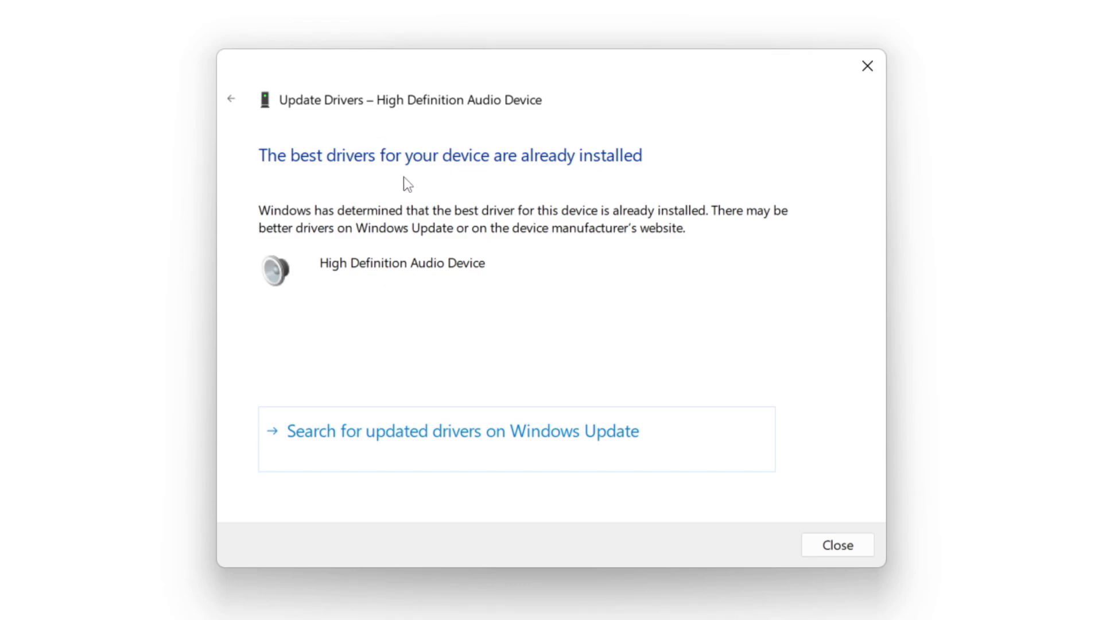
{"action": "left_click", "coordinate": [839, 545]}
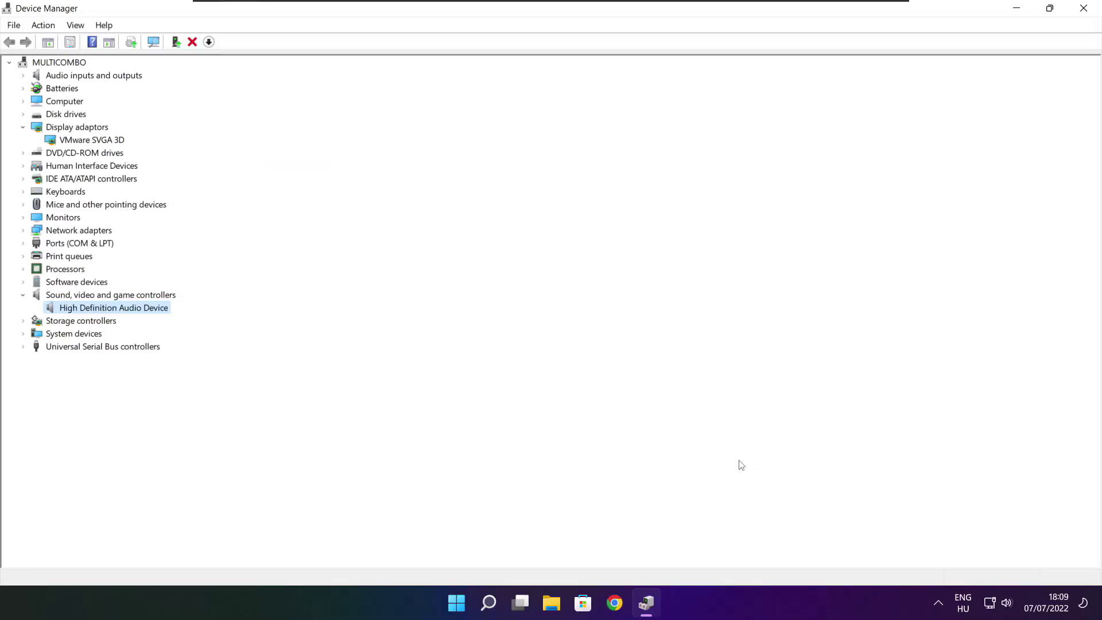
{"action": "left_click", "coordinate": [1085, 8]}
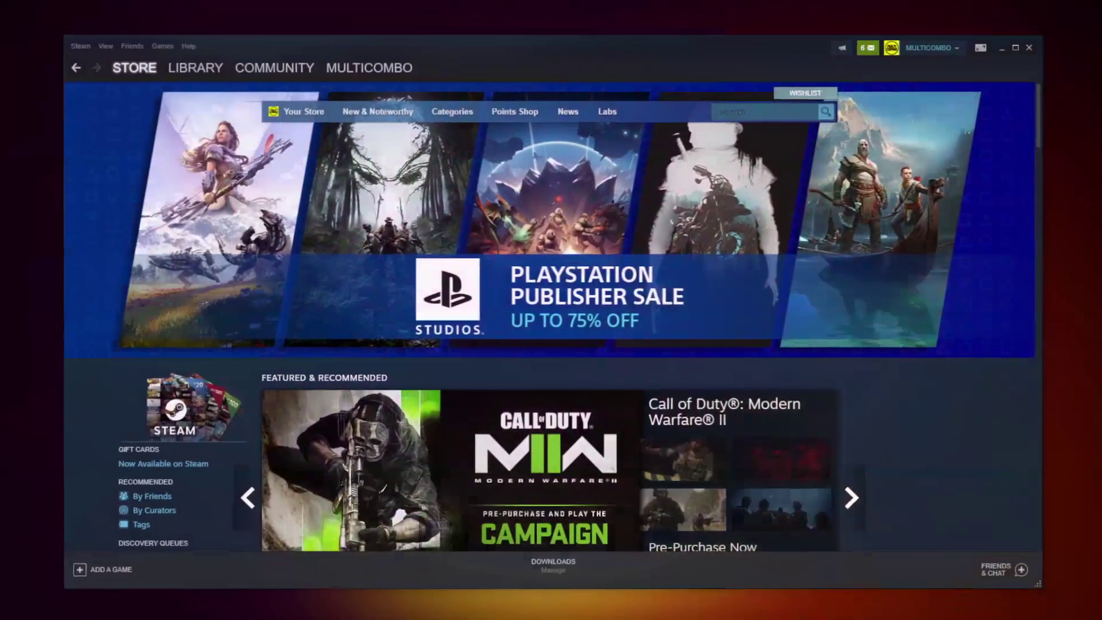
- Switch to Steam and verify the integrity of the favorite library game's local files through its properties
{"action": "mouse_move", "coordinate": [192, 70]}
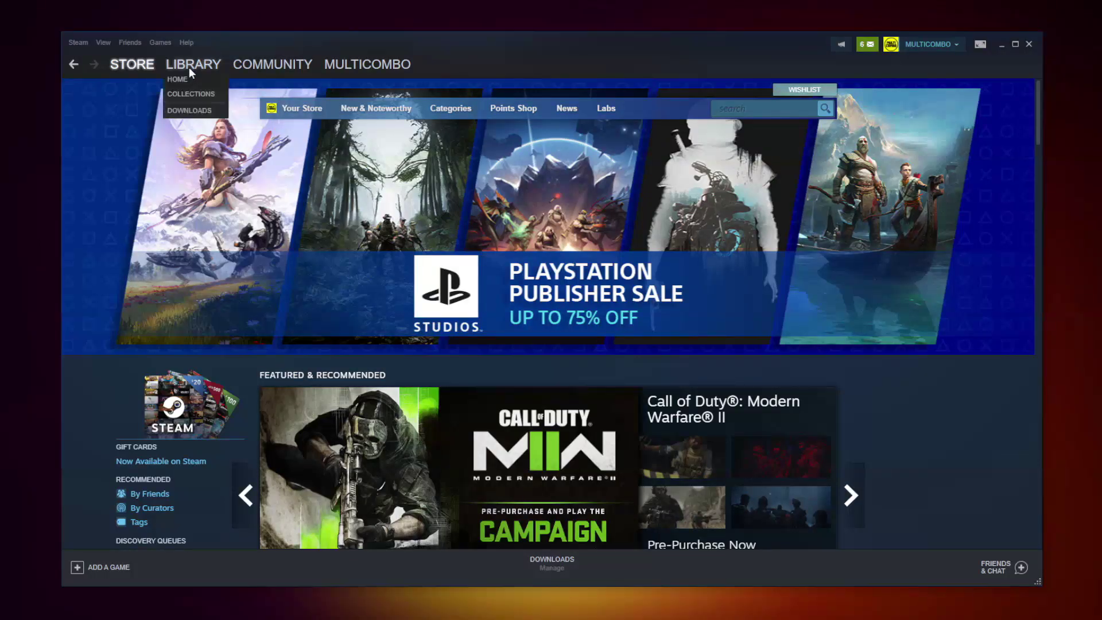
{"action": "left_click", "coordinate": [190, 66]}
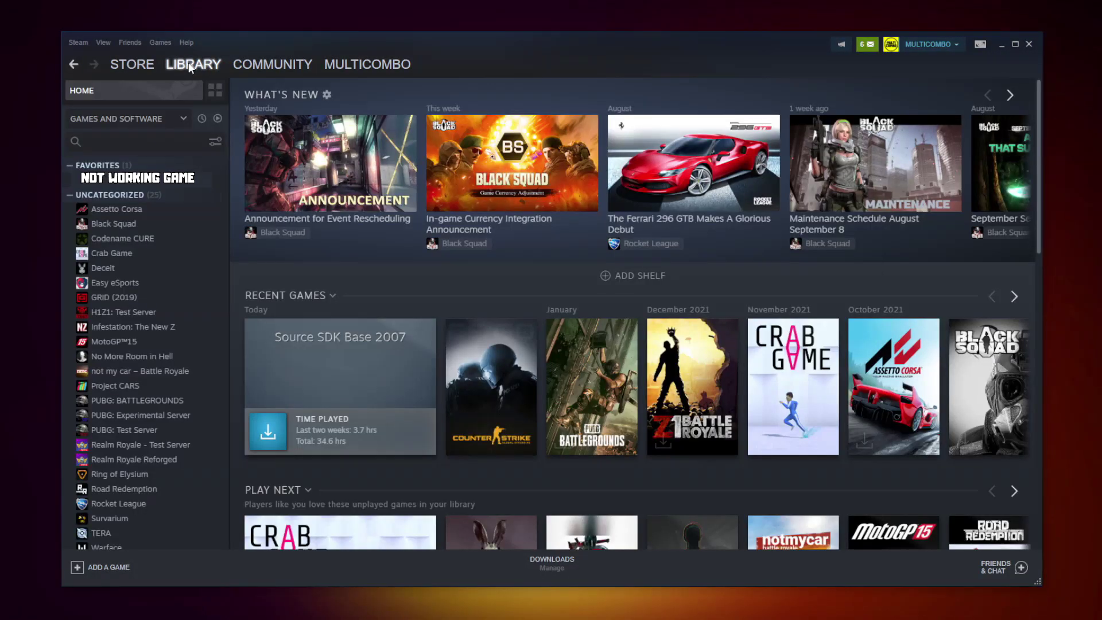
{"action": "right_click", "coordinate": [216, 187]}
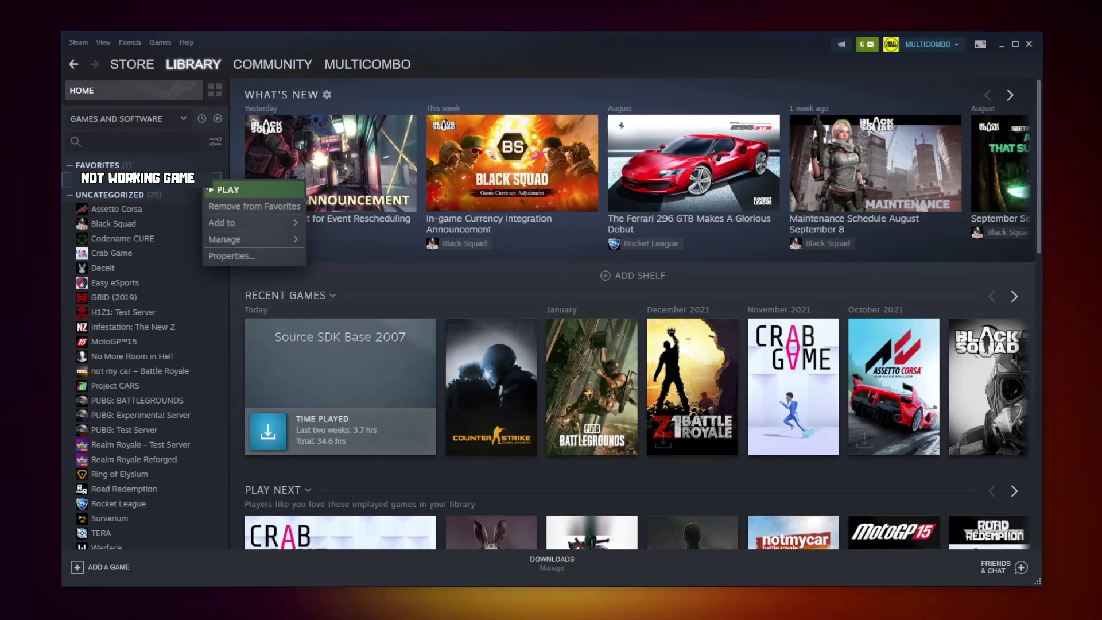
{"action": "left_click", "coordinate": [246, 255]}
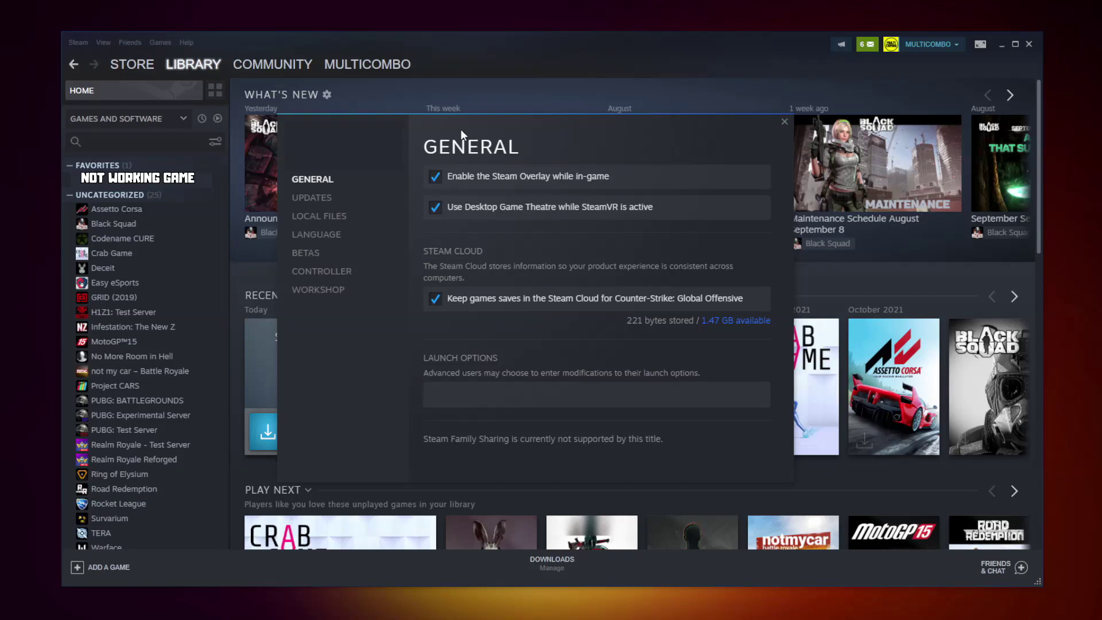
{"action": "left_click", "coordinate": [323, 218]}
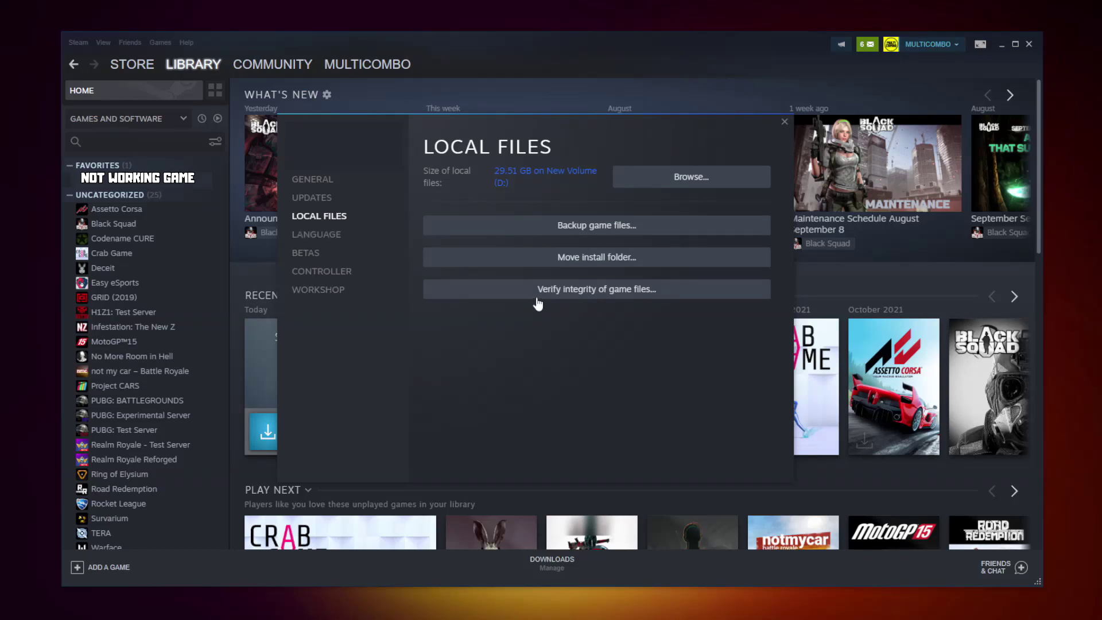
{"action": "left_click", "coordinate": [601, 294]}
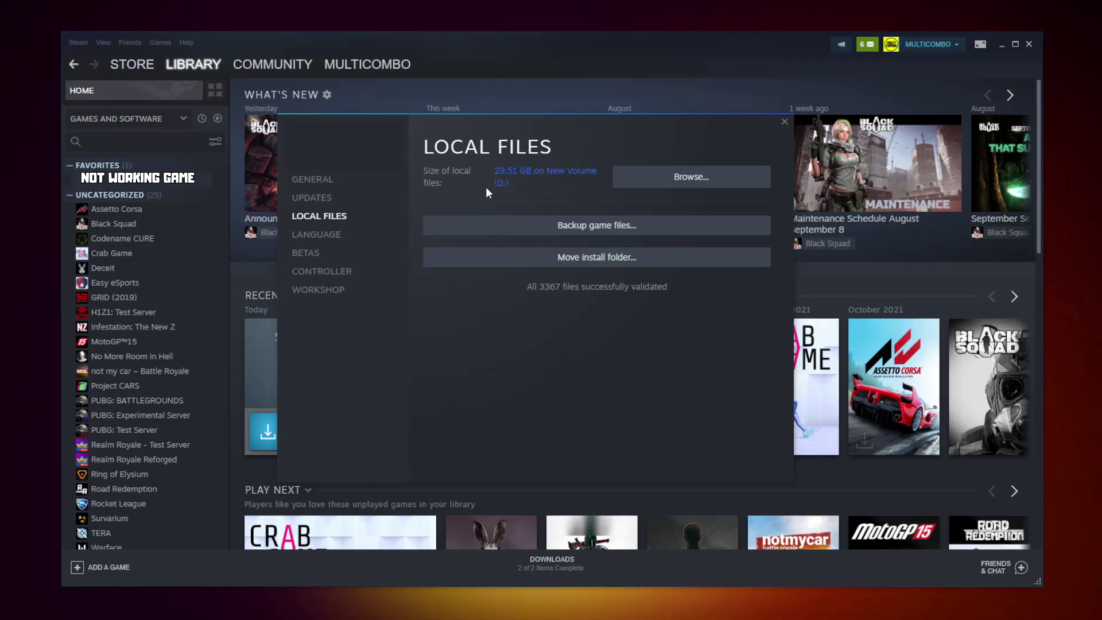
- Browse to the game's install folder from its local files settings and show the compatibility properties of the game's application file
{"action": "left_click", "coordinate": [699, 184]}
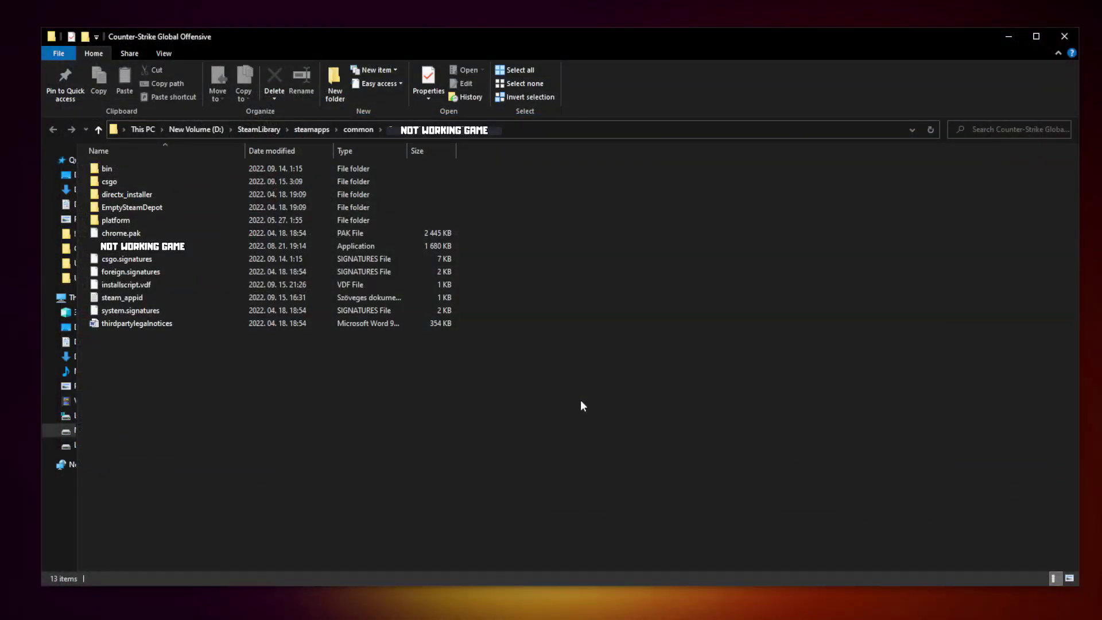
{"action": "left_click", "coordinate": [255, 251]}
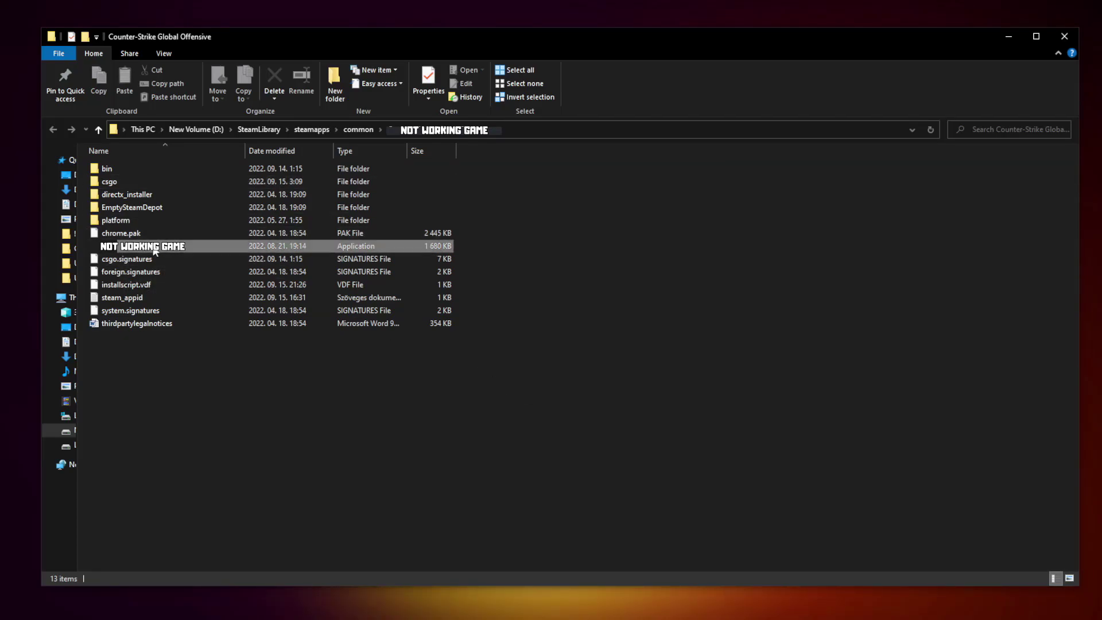
{"action": "right_click", "coordinate": [221, 247]}
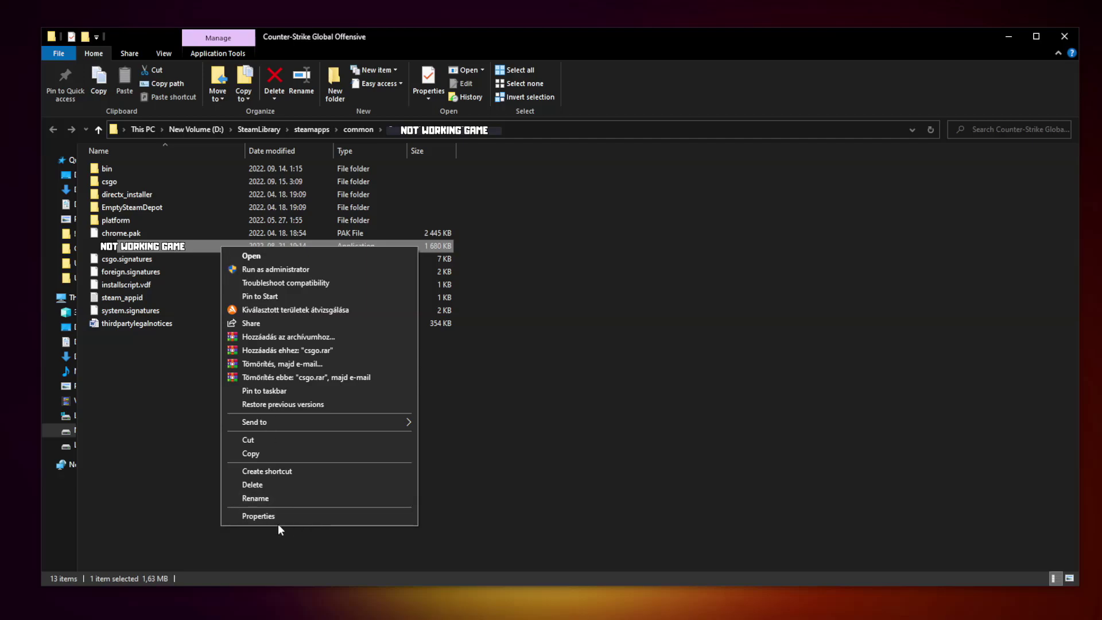
{"action": "left_click", "coordinate": [318, 515]}
{"action": "left_click", "coordinate": [525, 102]}
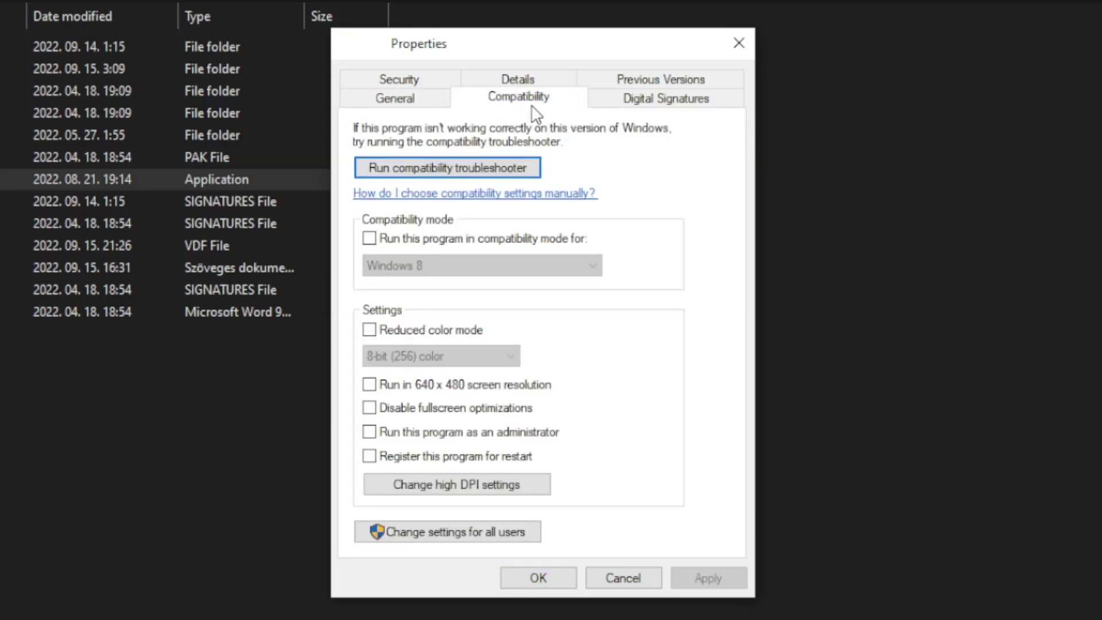
- Enable compatibility mode for Windows 8, disable fullscreen optimizations, set the program to run as administrator, and apply the properties
{"action": "left_click", "coordinate": [370, 240]}
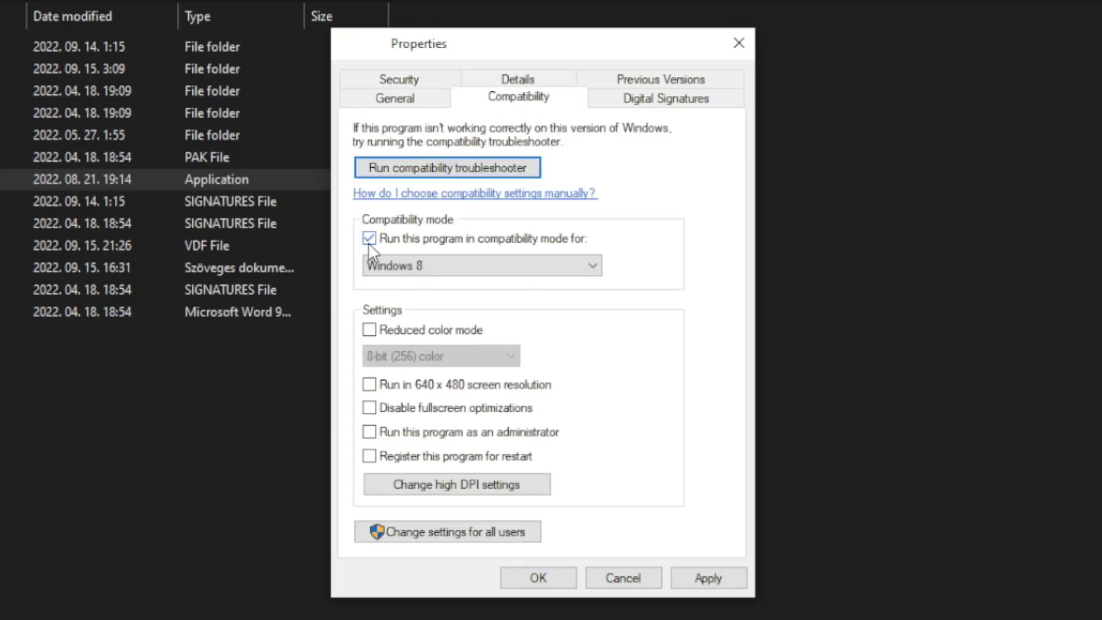
{"action": "left_click", "coordinate": [470, 265]}
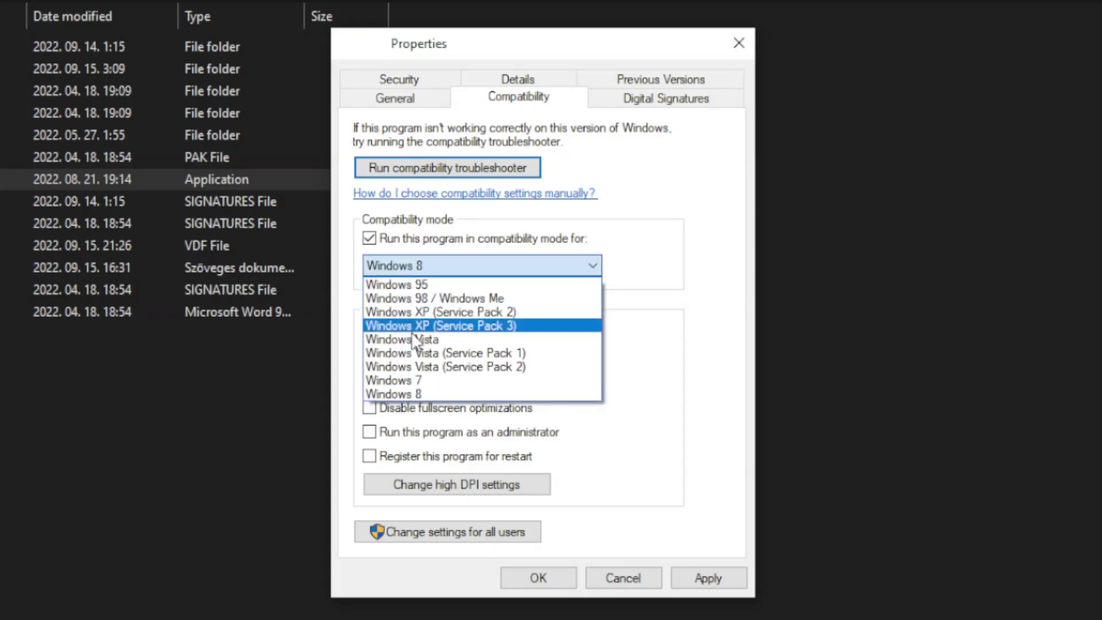
{"action": "left_click", "coordinate": [424, 394]}
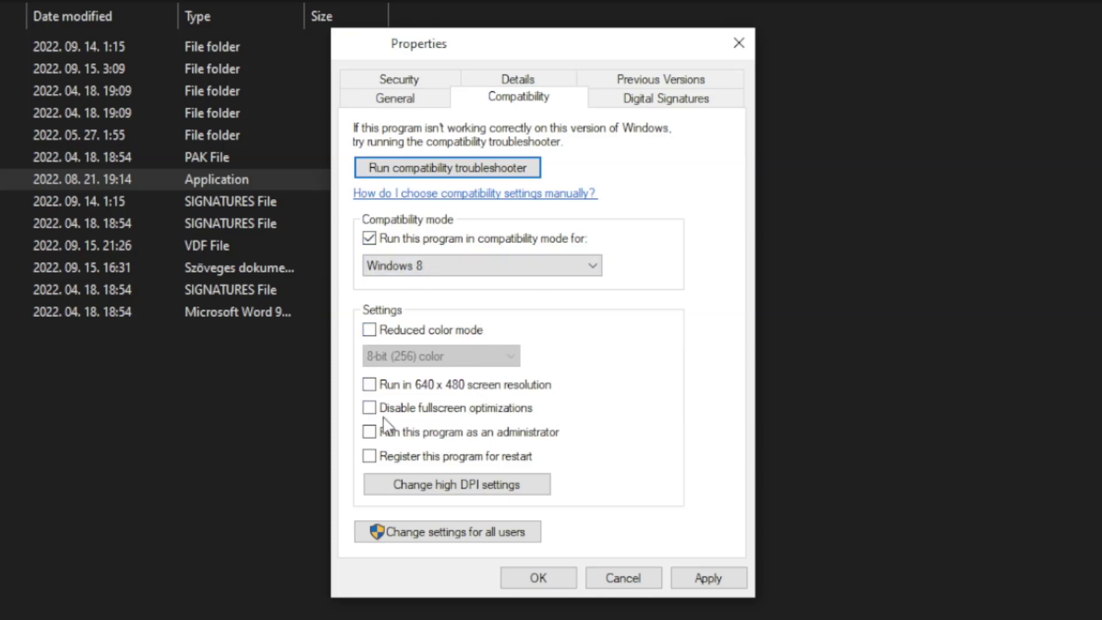
{"action": "left_click", "coordinate": [446, 412]}
{"action": "left_click", "coordinate": [529, 436]}
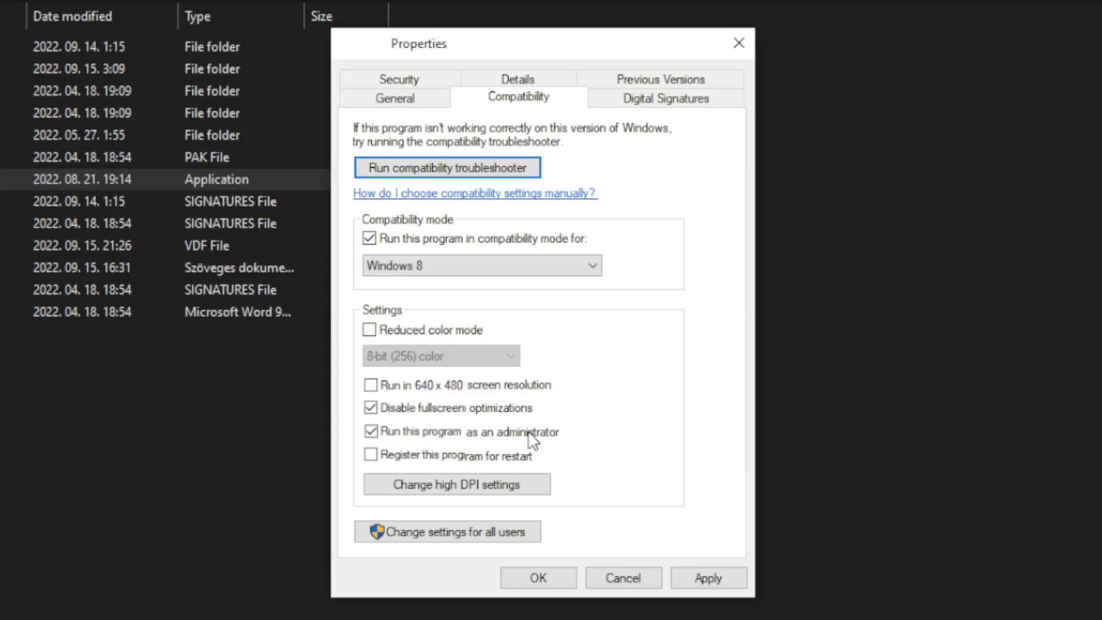
{"action": "left_click", "coordinate": [714, 577]}
{"action": "left_click", "coordinate": [537, 580]}
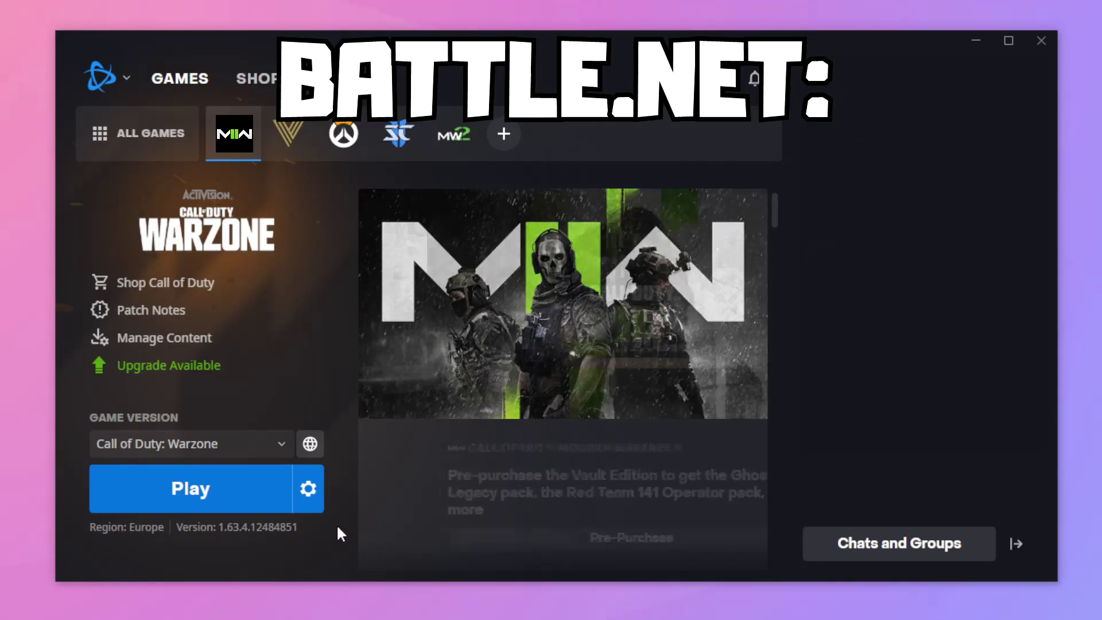
- Switch to Battle.net and begin a Scan and Repair of the Call of Duty: Warzone installation
{"action": "left_click", "coordinate": [308, 491]}
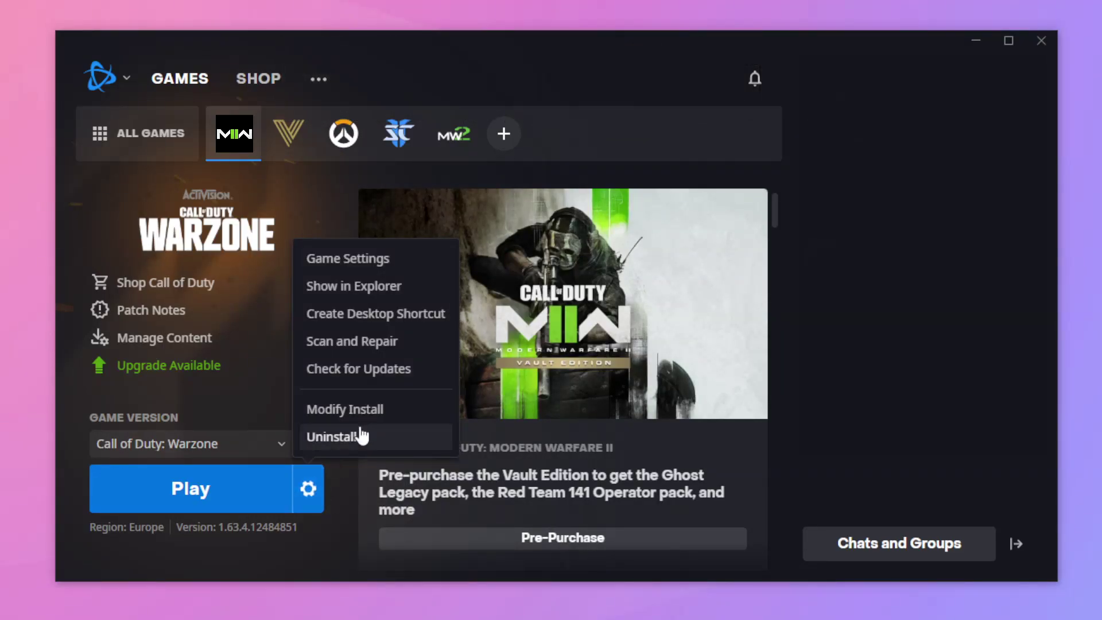
{"action": "left_click", "coordinate": [380, 343]}
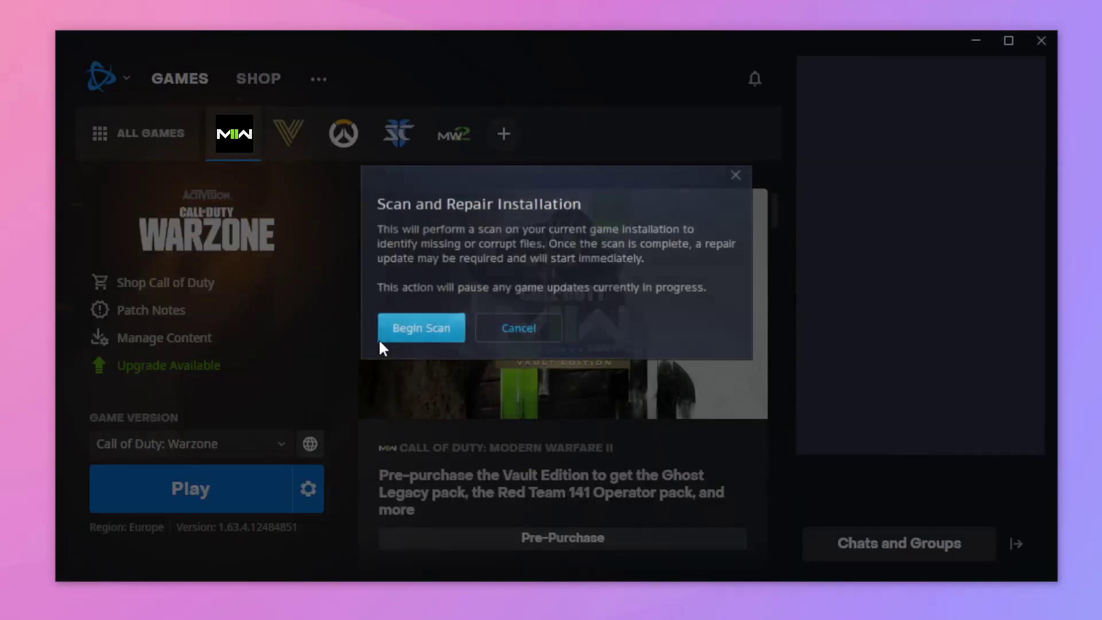
{"action": "left_click", "coordinate": [428, 331]}
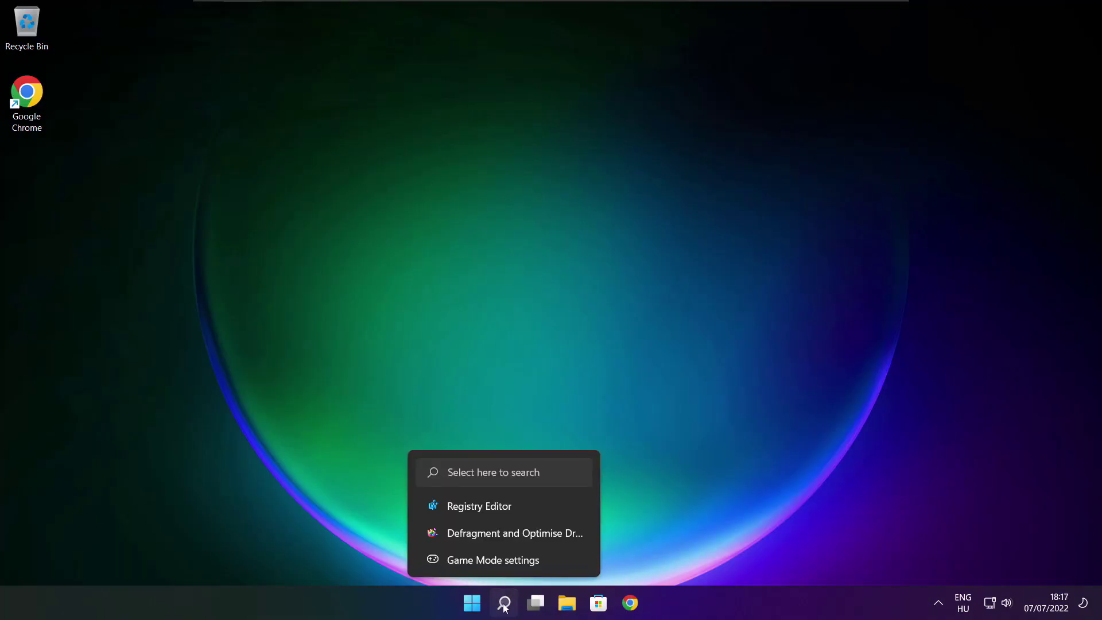
- Search Windows for "updates", run a check for updates in Windows Update, and close Settings
{"action": "left_click", "coordinate": [505, 603]}
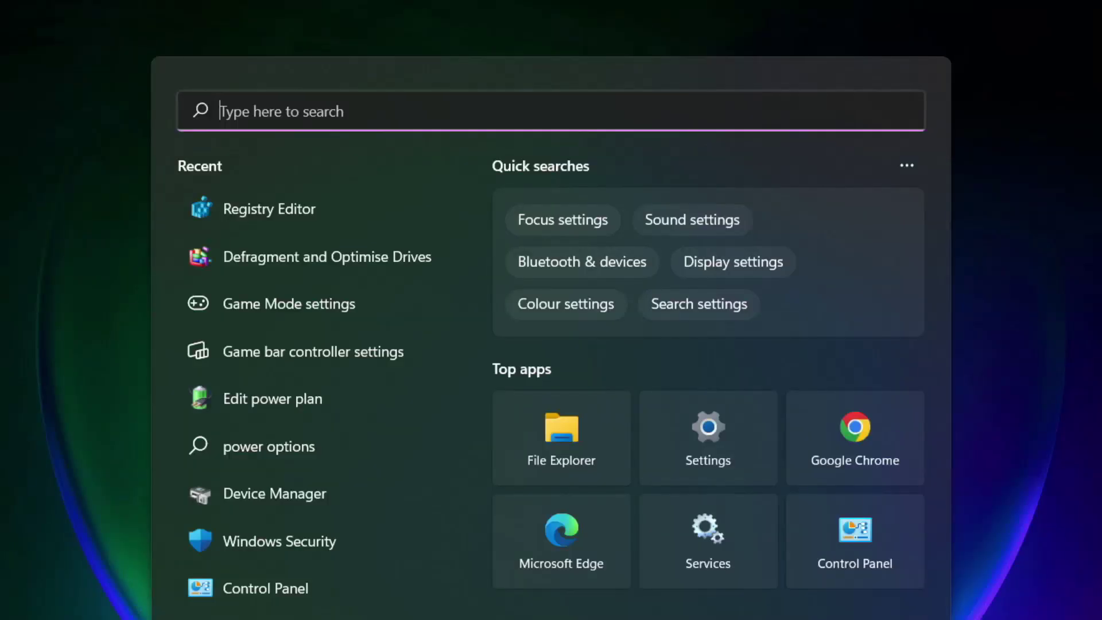
{"action": "type", "text": "updates"}
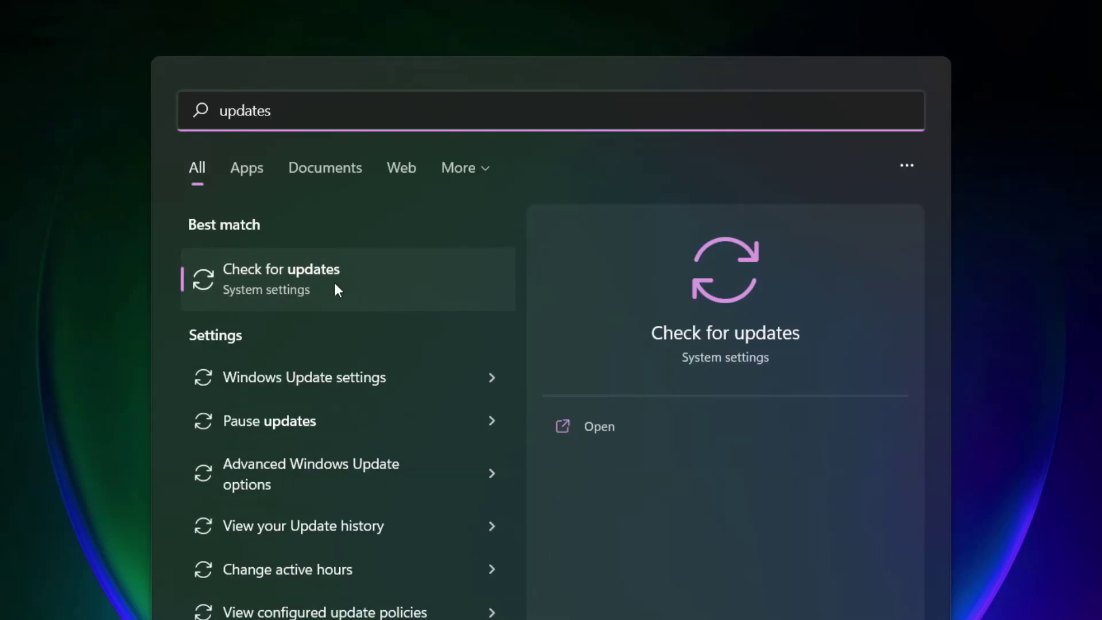
{"action": "left_click", "coordinate": [337, 288]}
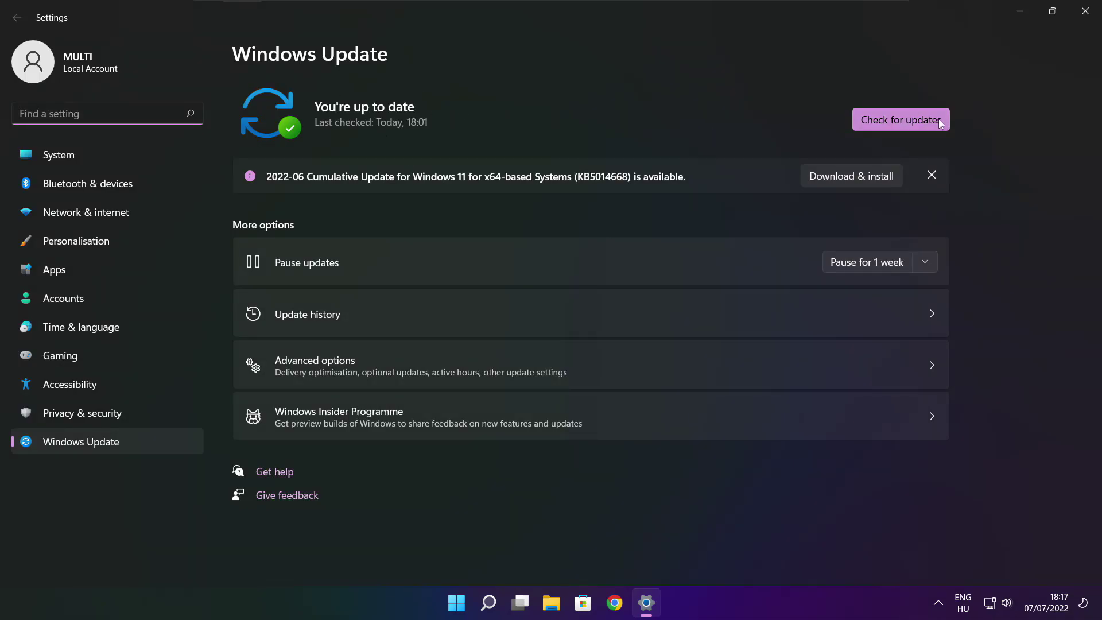
{"action": "left_click", "coordinate": [901, 121]}
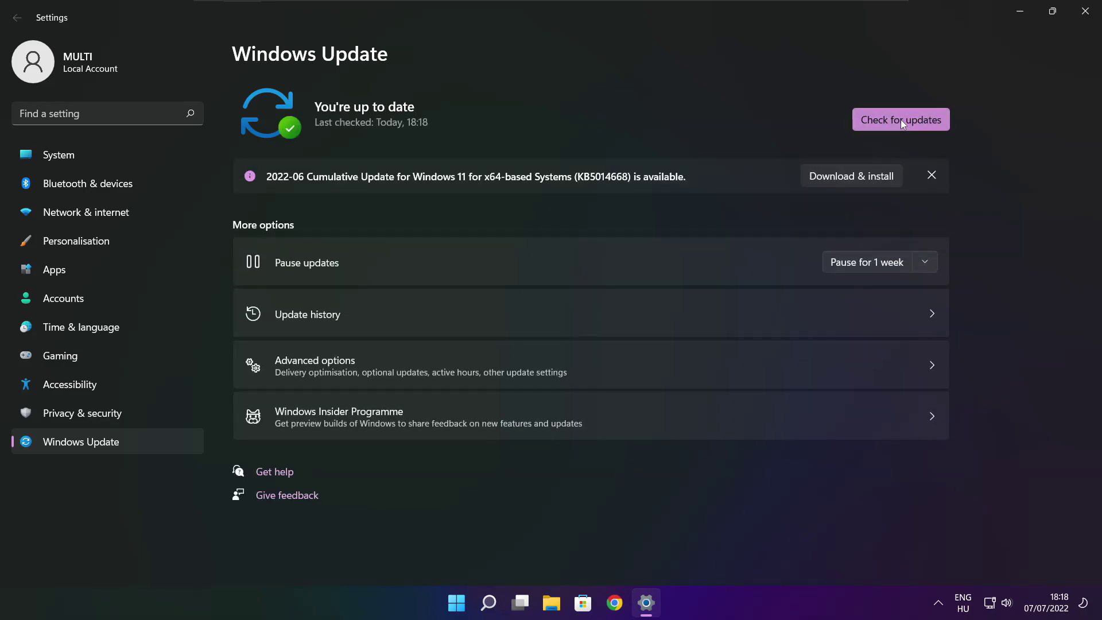
{"action": "left_click", "coordinate": [1085, 13]}
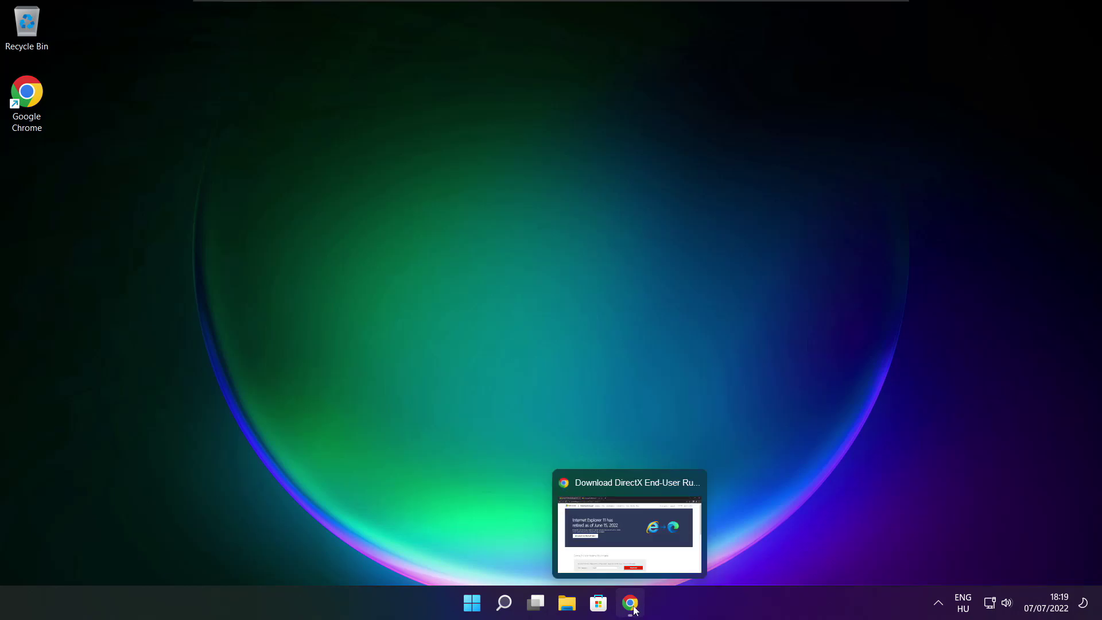
- Switch to Chrome and download the English DirectX End-User Runtime Web Installer from the Microsoft Download Center page
{"action": "left_click", "coordinate": [634, 609]}
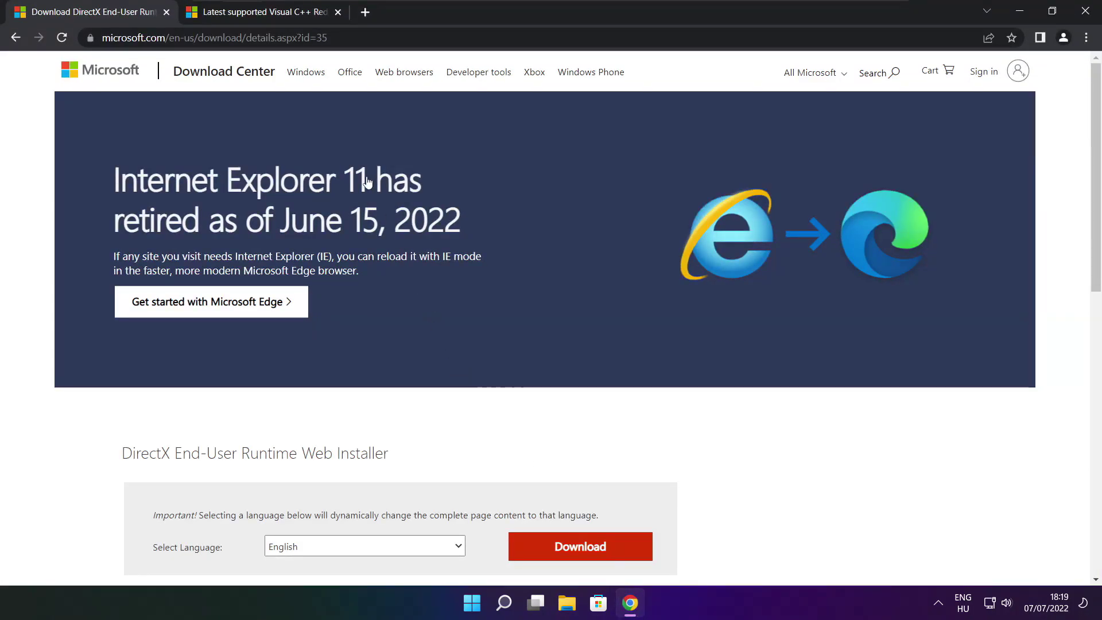
{"action": "left_click", "coordinate": [103, 37]}
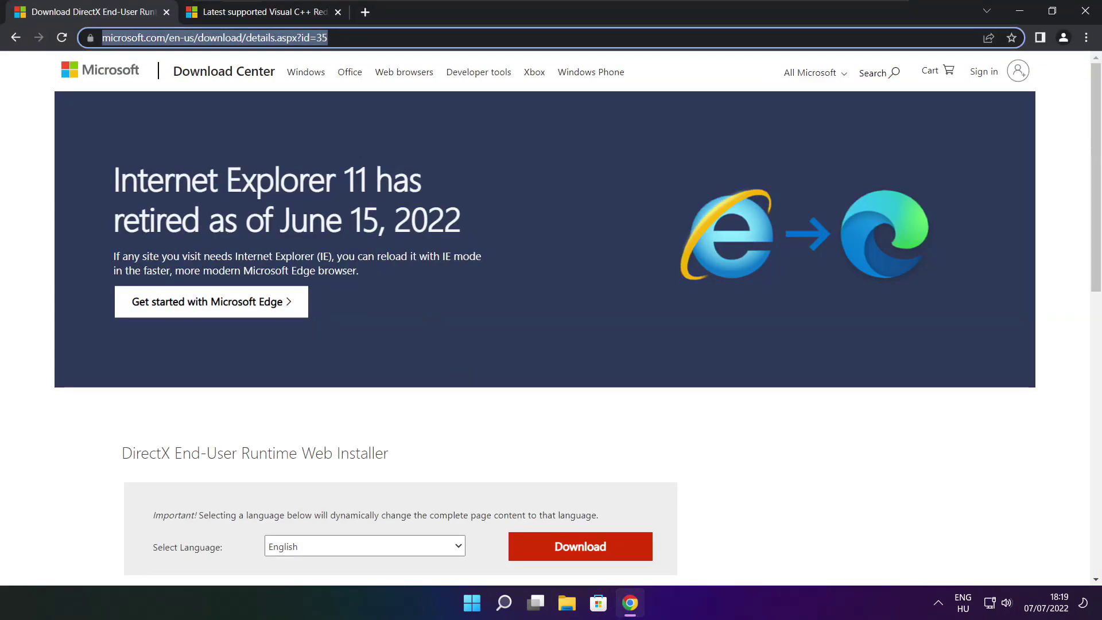
{"action": "key", "text": "End"}
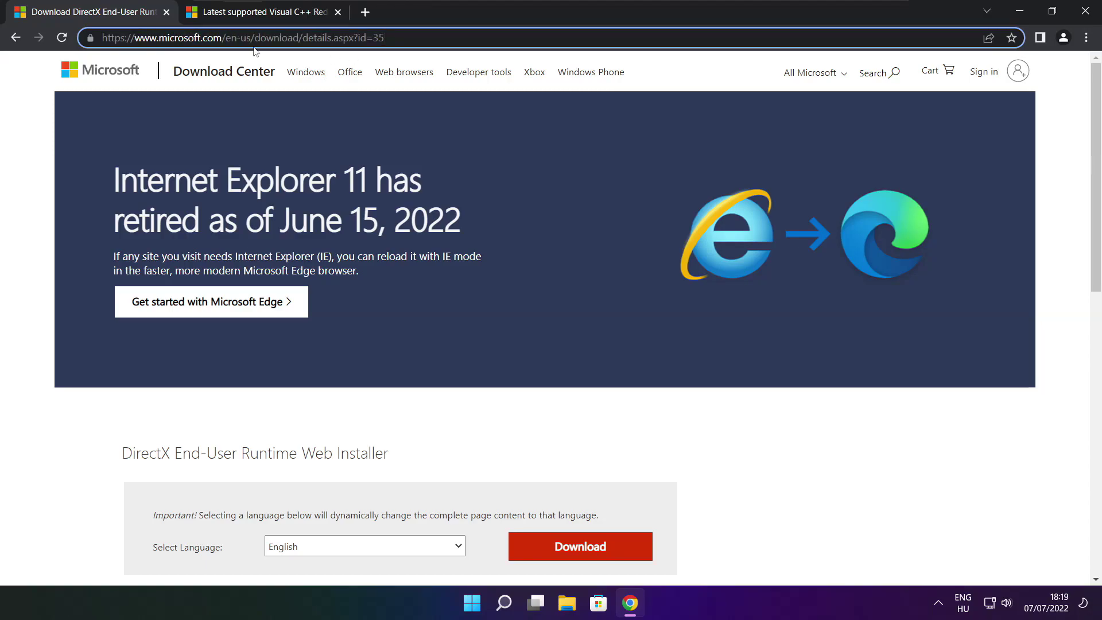
{"action": "left_click", "coordinate": [397, 417]}
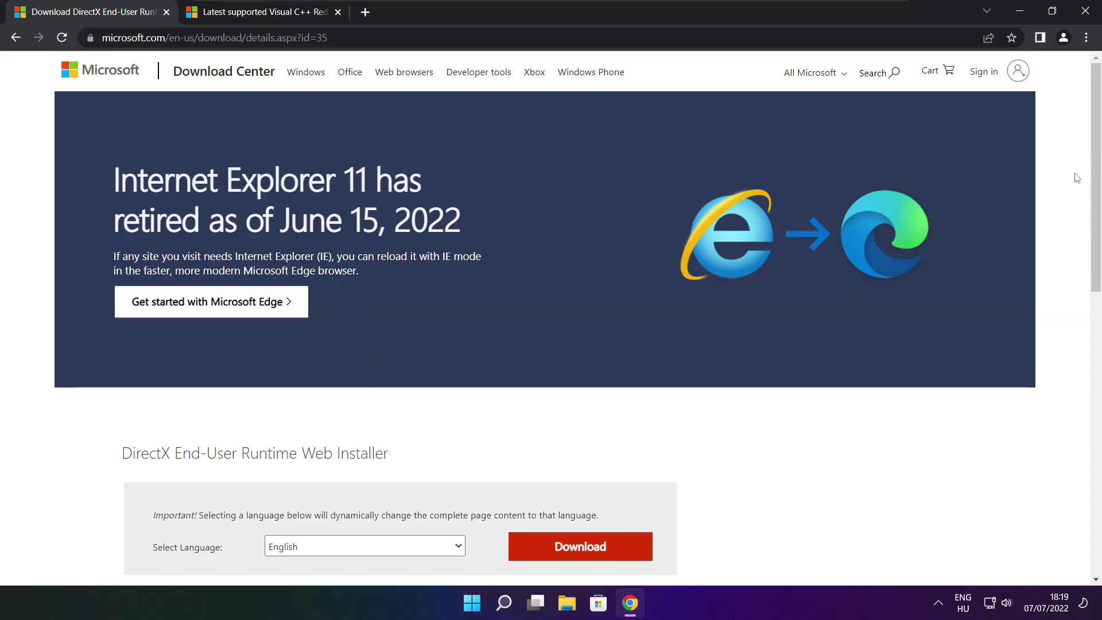
{"action": "left_click_drag", "start_coordinate": [1096, 163], "coordinate": [1096, 255]}
{"action": "left_click_drag", "start_coordinate": [408, 244], "coordinate": [238, 235]}
{"action": "left_click", "coordinate": [469, 243]}
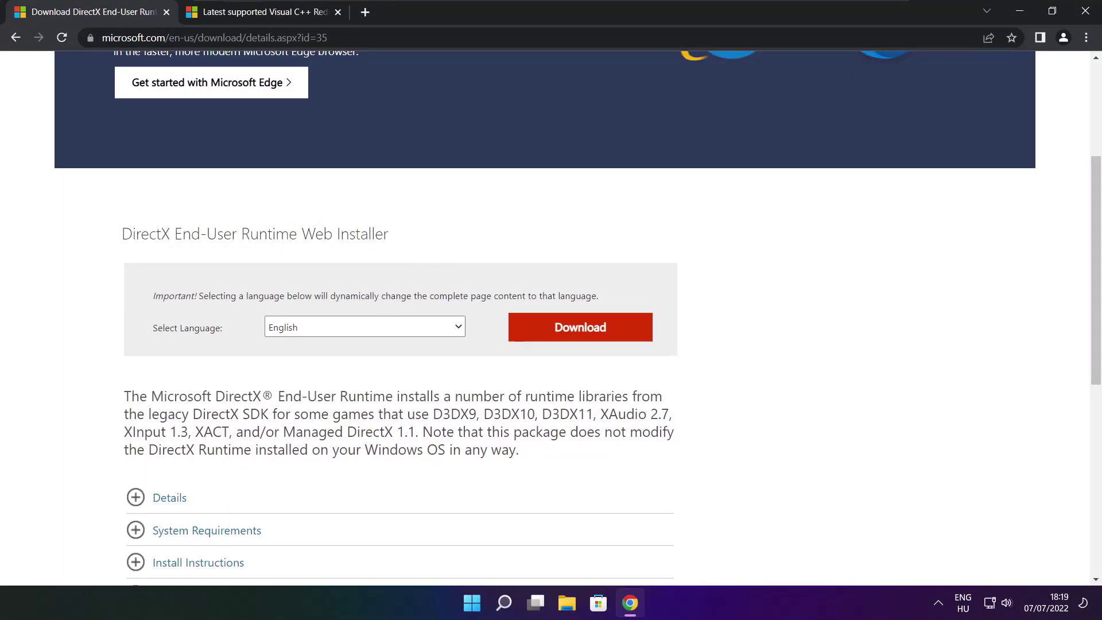
{"action": "left_click", "coordinate": [594, 332]}
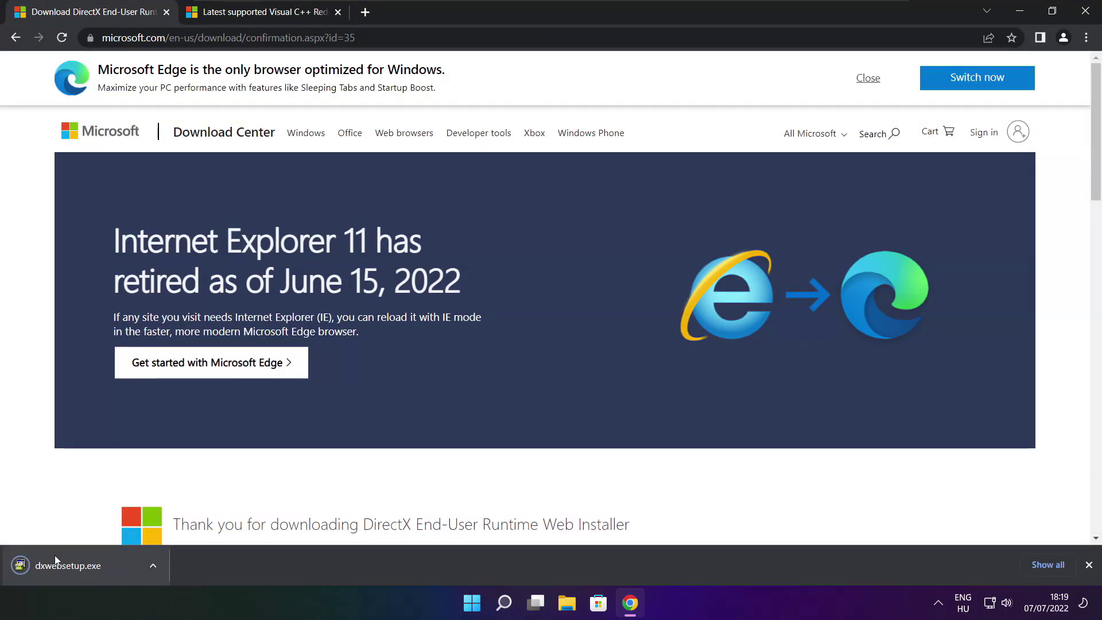
- Run dxwebsetup.exe, accept the license agreement, install the DirectX runtime components, and finish the setup wizard
{"action": "left_click", "coordinate": [103, 565]}
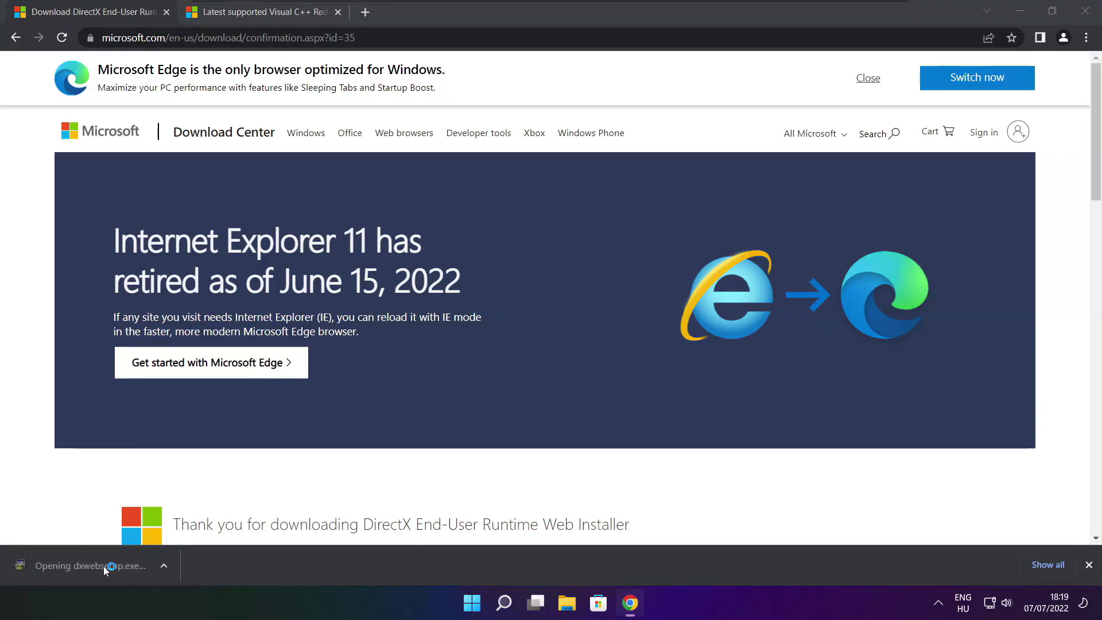
{"action": "left_click_drag", "start_coordinate": [235, 86], "coordinate": [528, 163]}
{"action": "left_click_drag", "start_coordinate": [706, 274], "coordinate": [703, 346]}
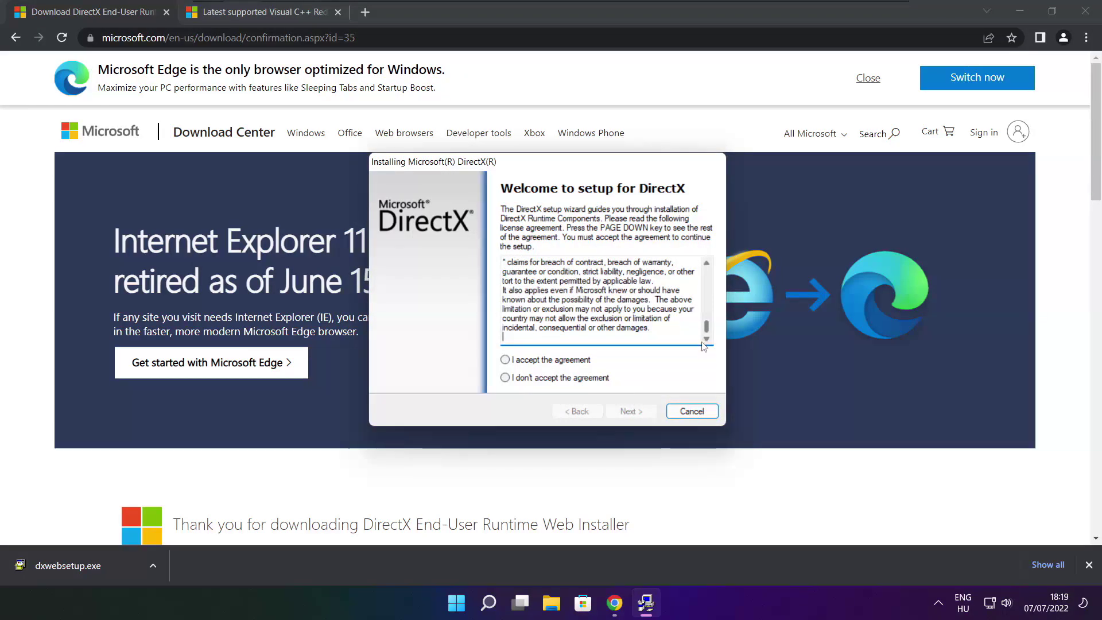
{"action": "left_click", "coordinate": [524, 361]}
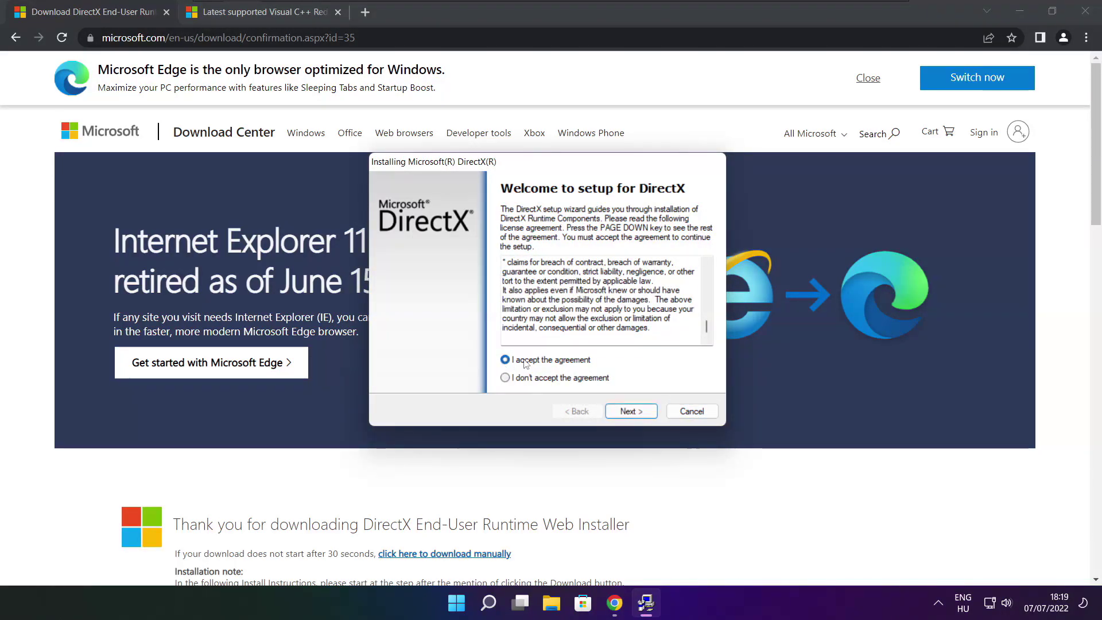
{"action": "left_click", "coordinate": [635, 413]}
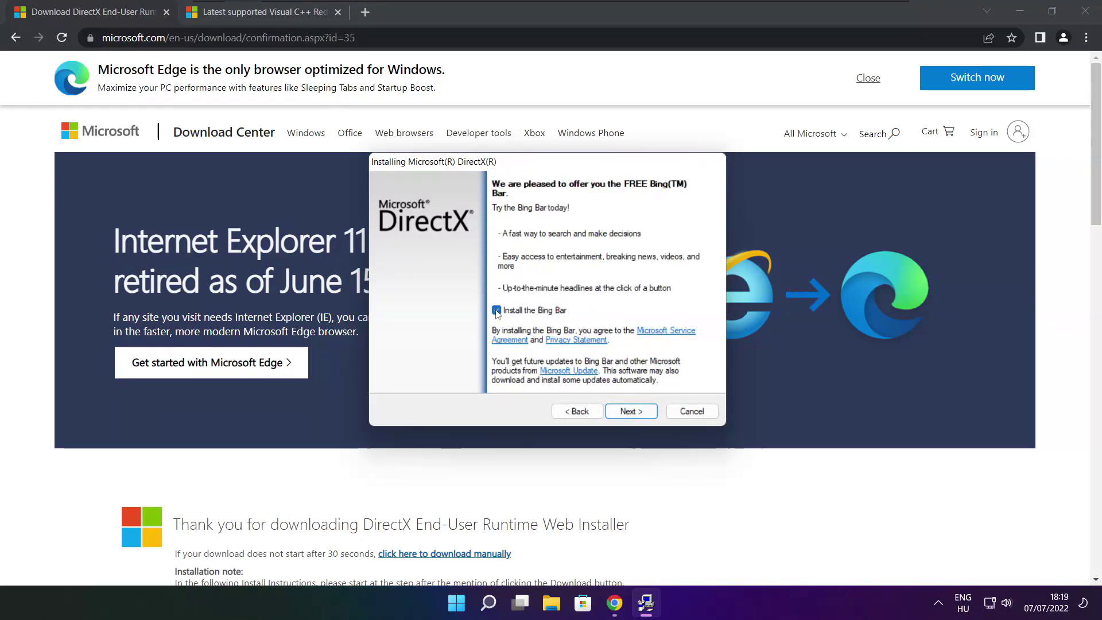
{"action": "left_click", "coordinate": [631, 412]}
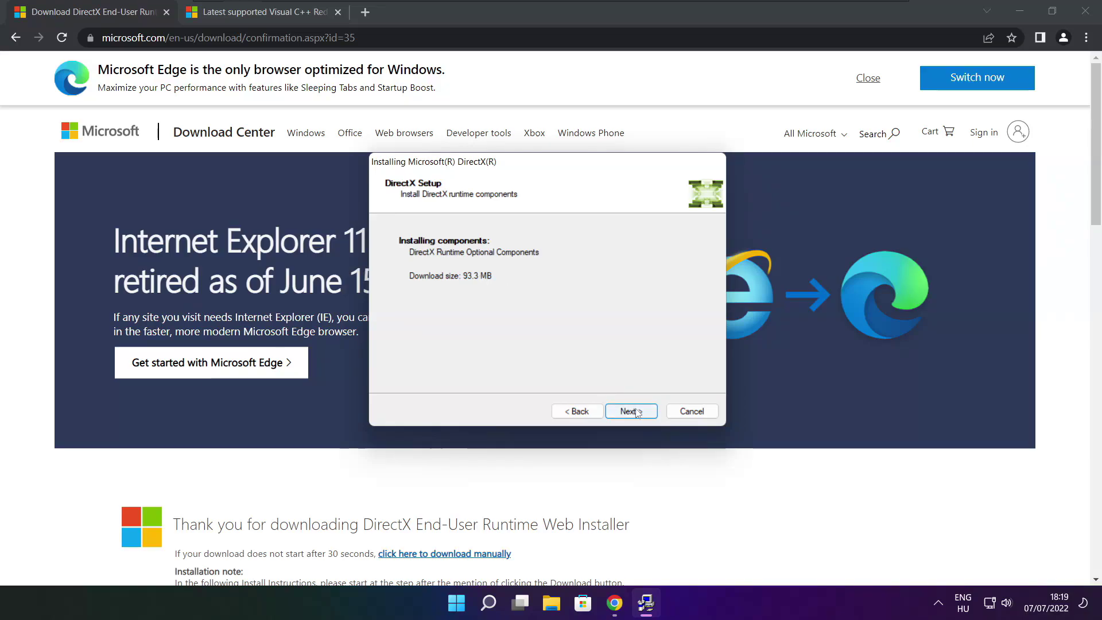
{"action": "left_click", "coordinate": [632, 412]}
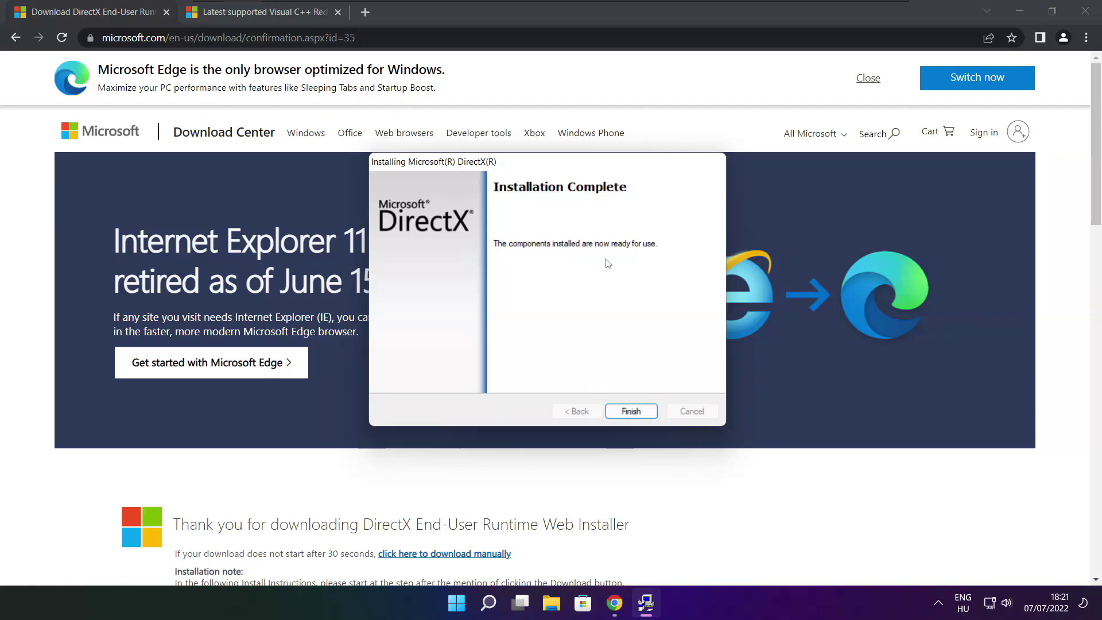
{"action": "left_click", "coordinate": [633, 414]}
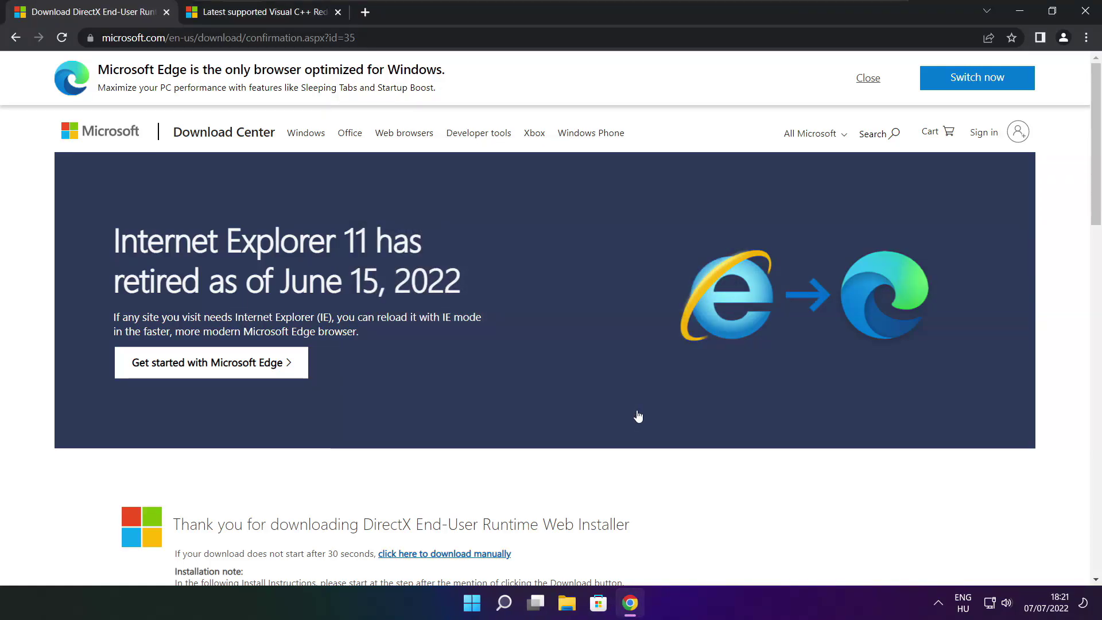
- Close the DirectX page and download the ARM64, X86 and X64 Visual C++ Redistributables for Visual Studio 2015, 2017, 2019 and 2022
{"action": "left_click", "coordinate": [166, 12]}
{"action": "mouse_move", "coordinate": [474, 37]}
{"action": "left_mouse_down"}
{"action": "mouse_move", "coordinate": [101, 38]}
{"action": "mouse_move", "coordinate": [474, 37]}
{"action": "left_mouse_up"}
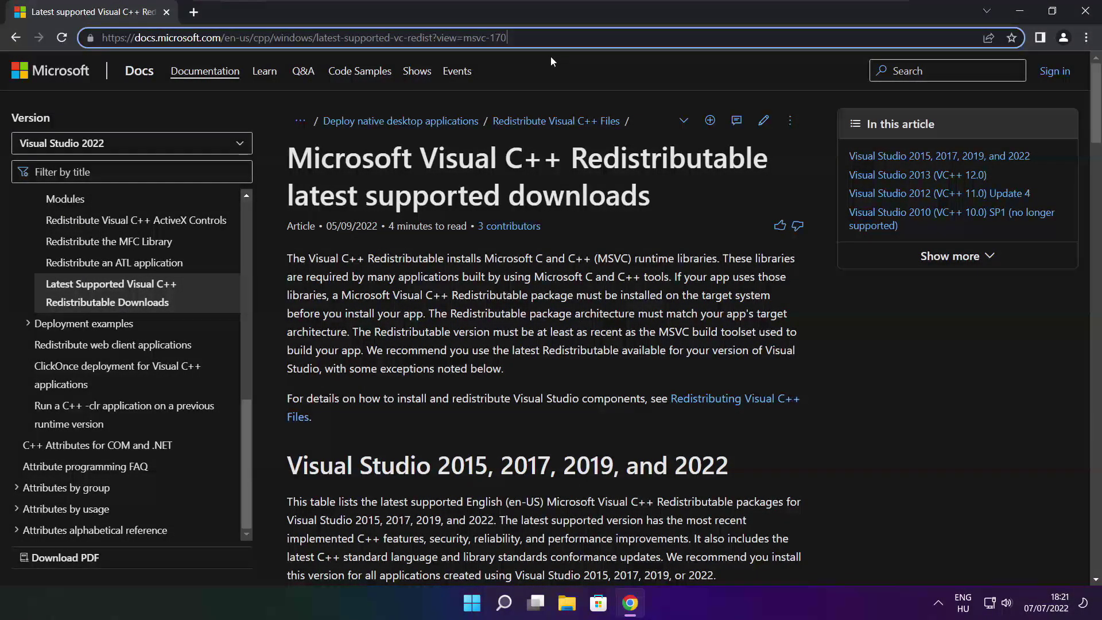
{"action": "left_click", "coordinate": [546, 70]}
{"action": "left_click_drag", "start_coordinate": [1091, 106], "coordinate": [1090, 159]}
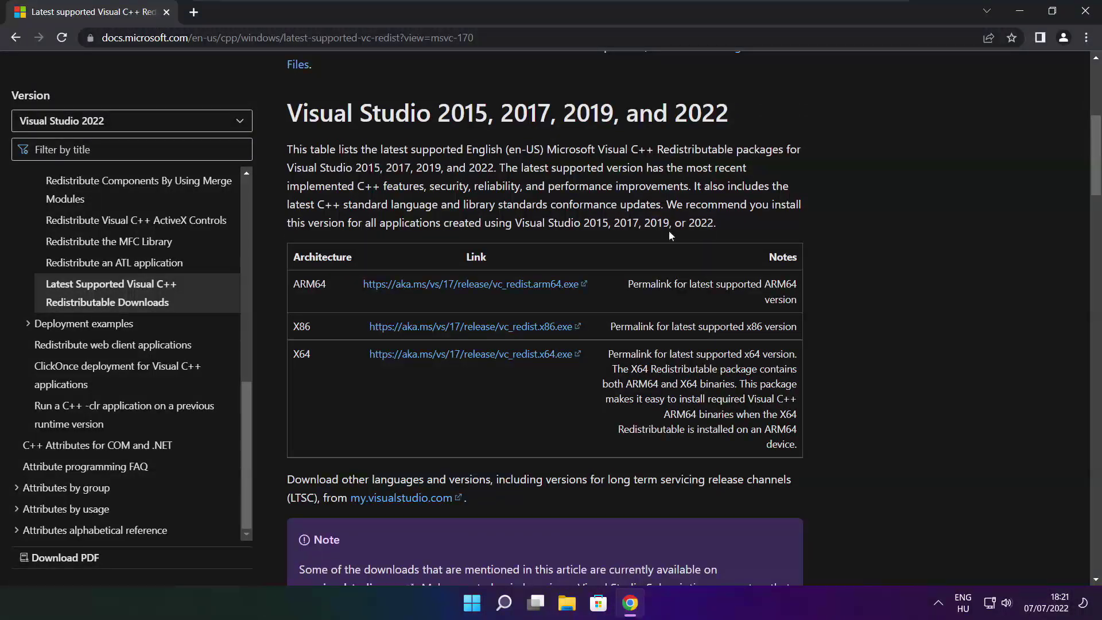
{"action": "left_click_drag", "start_coordinate": [291, 283], "coordinate": [741, 396]}
{"action": "left_click", "coordinate": [740, 396]}
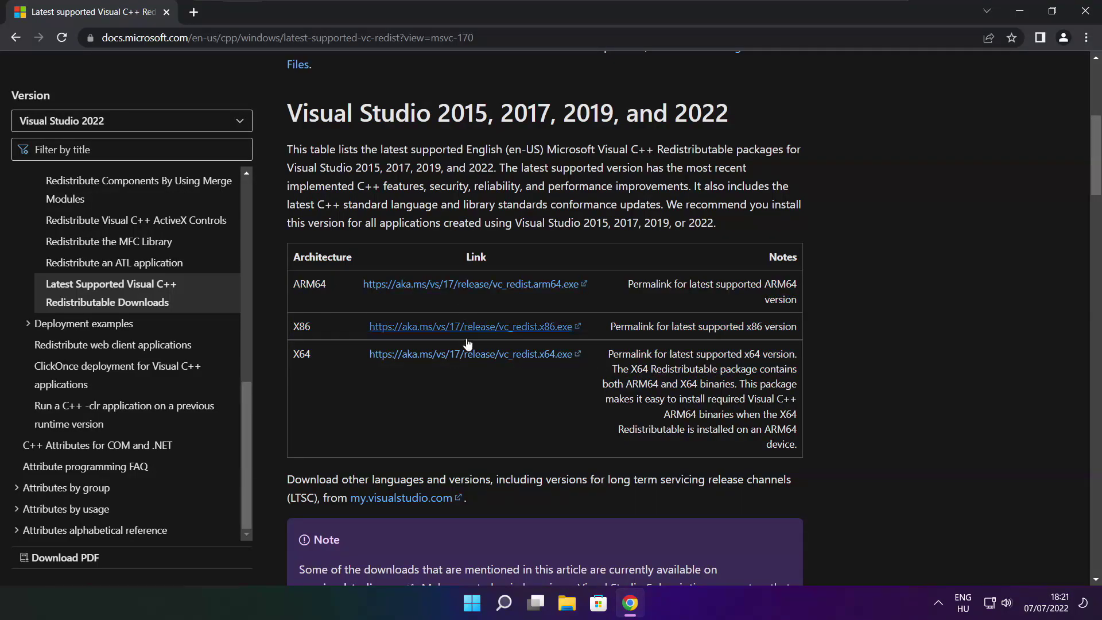
{"action": "left_click", "coordinate": [457, 289]}
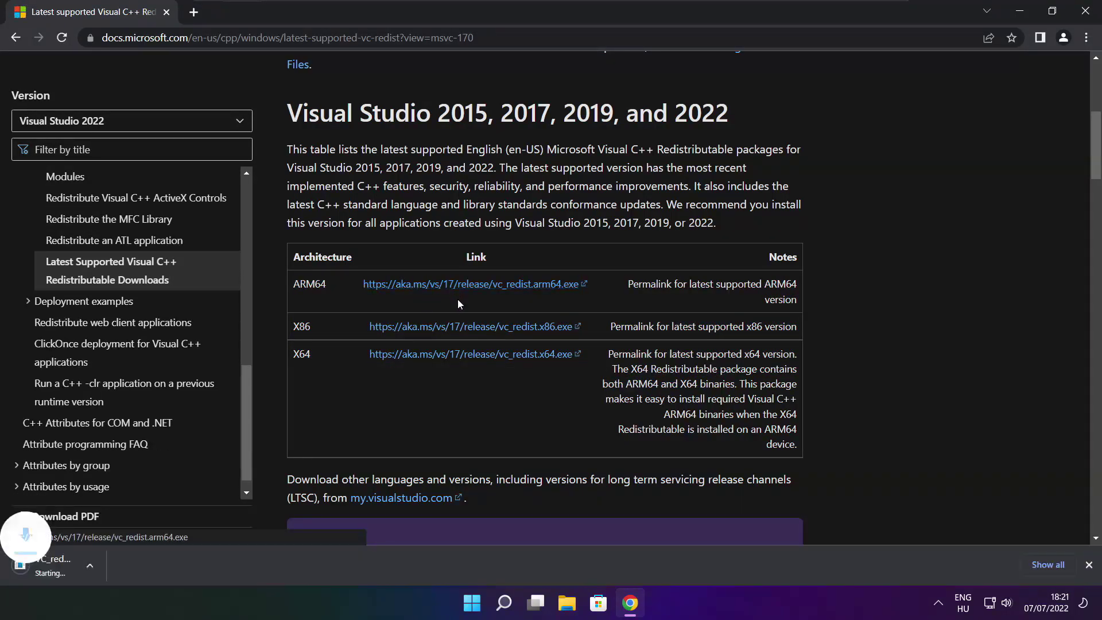
{"action": "left_click", "coordinate": [455, 331]}
{"action": "left_click", "coordinate": [453, 355]}
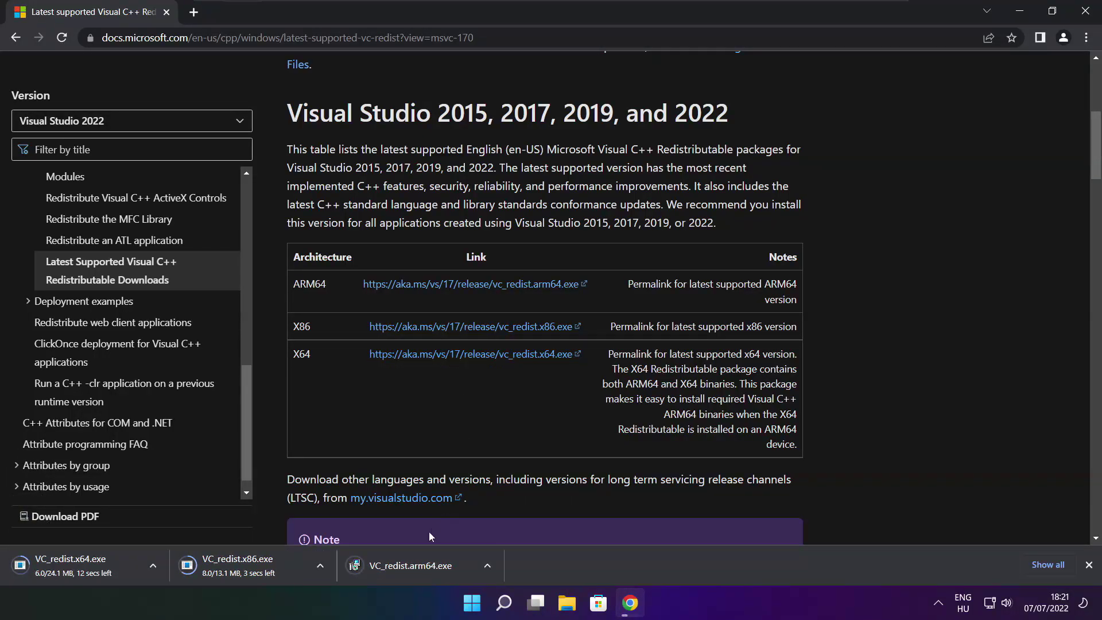
- Try to install the Arm64 Visual C++ Redistributable from VC_redist.arm64.exe, agreeing to its license terms, and close the setup
{"action": "left_click", "coordinate": [418, 567]}
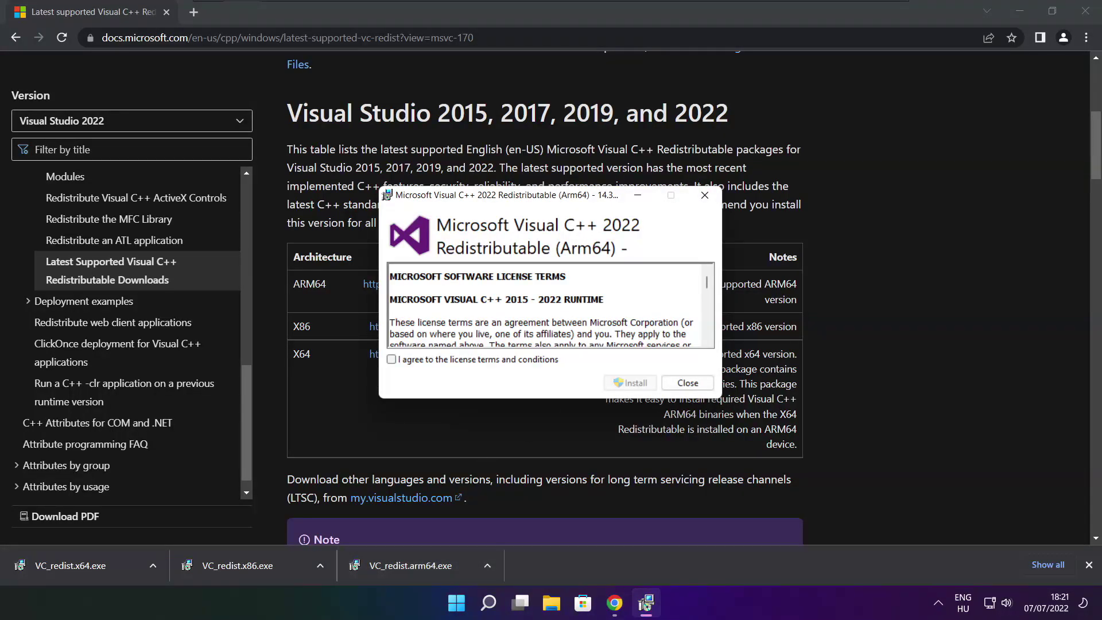
{"action": "left_click_drag", "start_coordinate": [706, 284], "coordinate": [706, 336]}
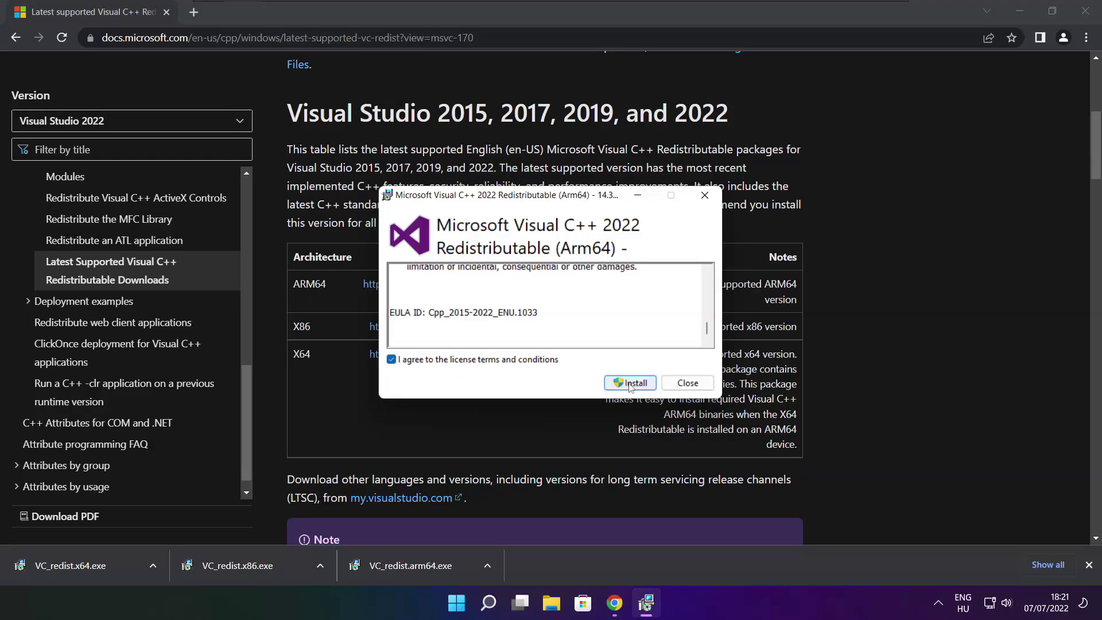
{"action": "left_click", "coordinate": [624, 382]}
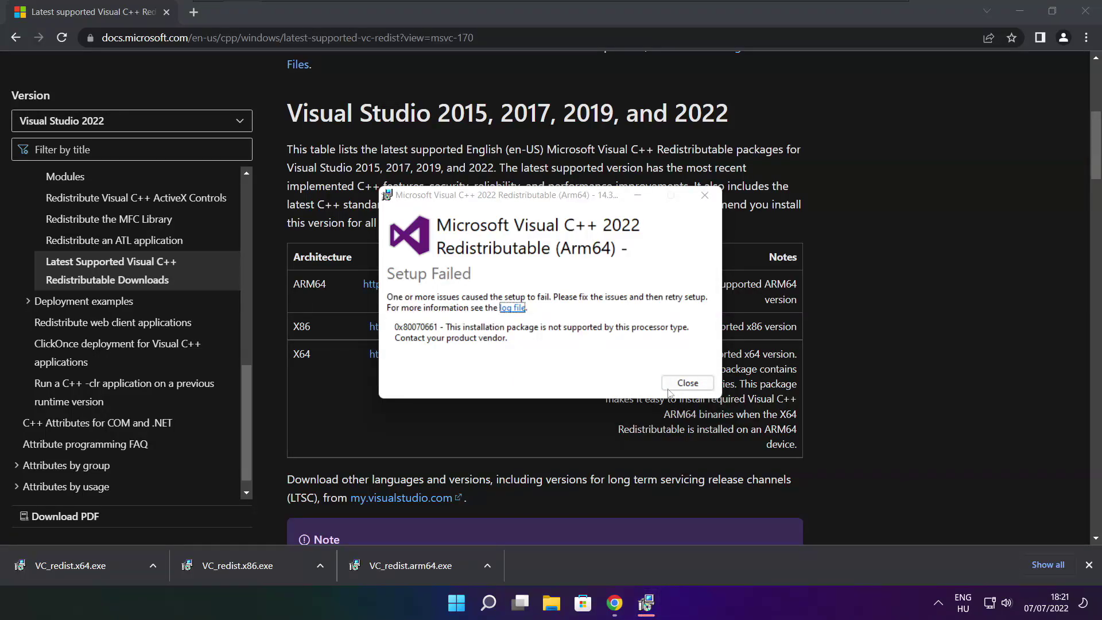
{"action": "left_click", "coordinate": [667, 388]}
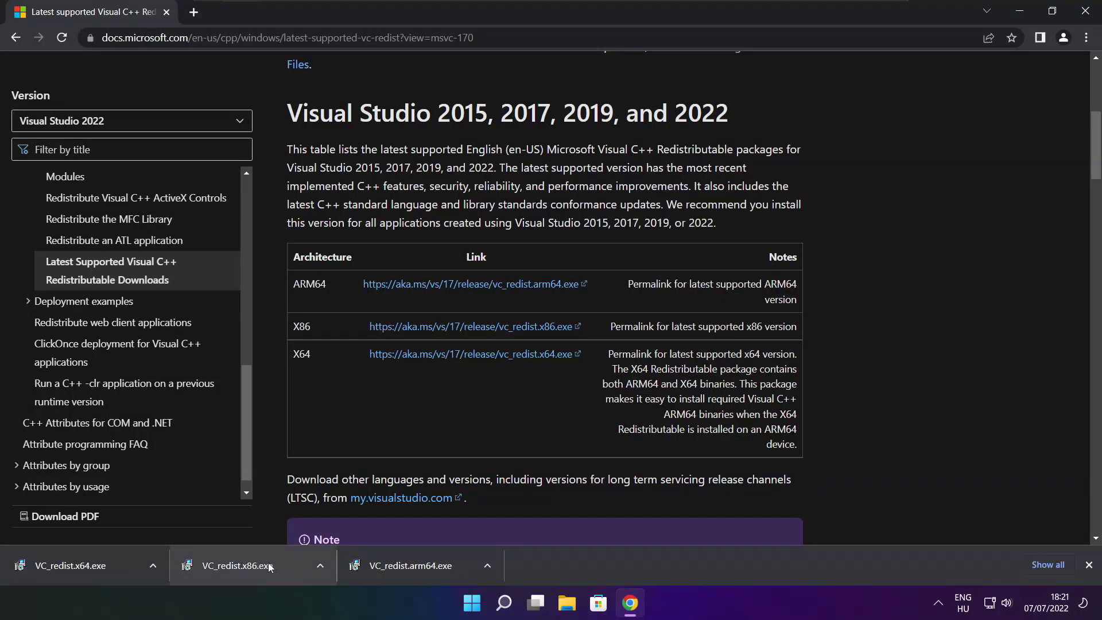
- Install the x86 Visual C++ Redistributable from VC_redist.x86.exe, agreeing to its license terms, and close the setup
{"action": "left_click", "coordinate": [261, 567]}
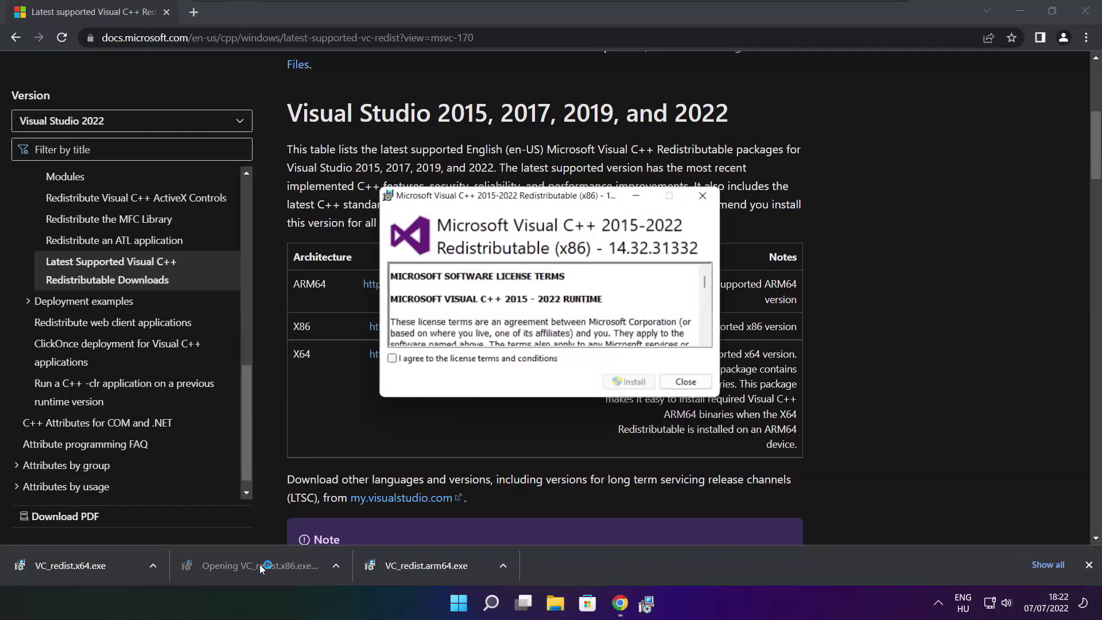
{"action": "left_click_drag", "start_coordinate": [707, 285], "coordinate": [707, 333]}
{"action": "left_click", "coordinate": [392, 360]}
{"action": "left_click", "coordinate": [631, 382]}
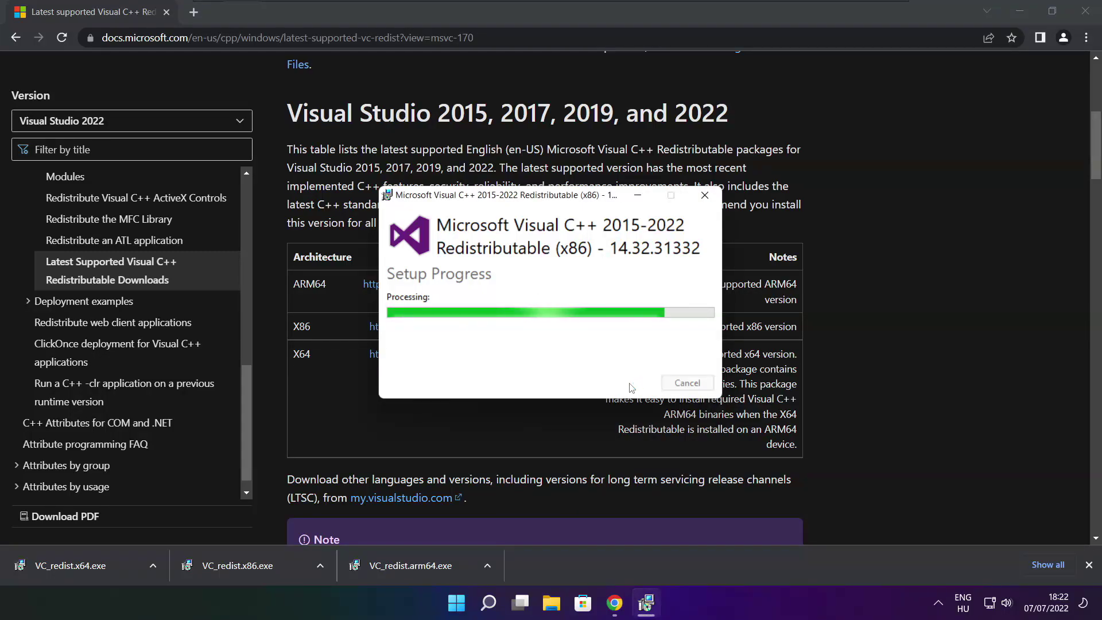
{"action": "left_click", "coordinate": [688, 383]}
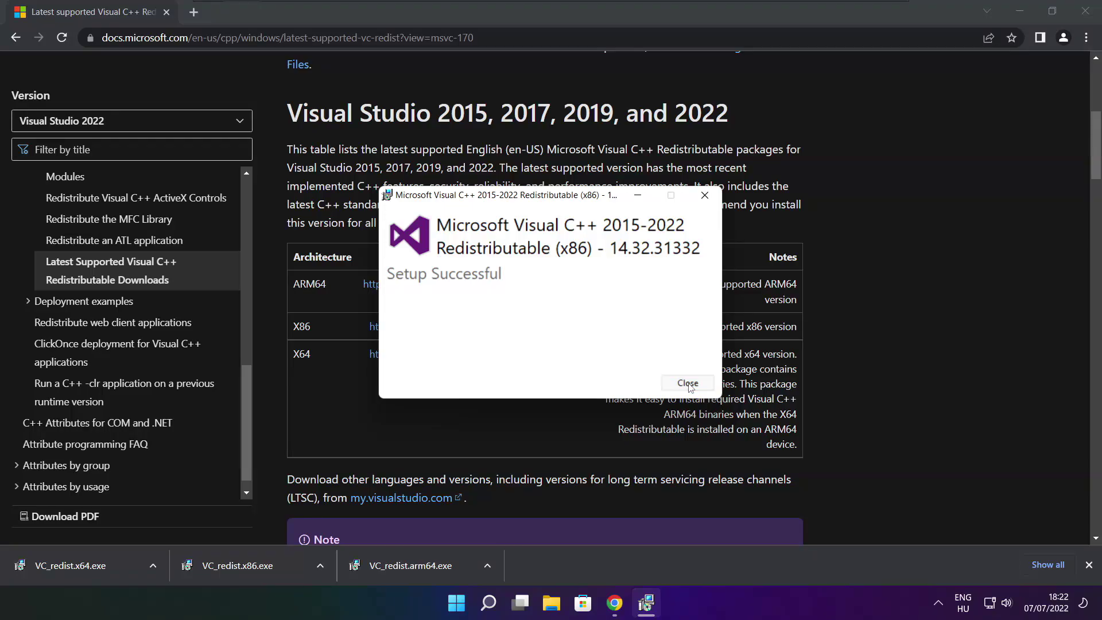
- Install the x64 Visual C++ Redistributable from VC_redist.x64.exe, agreeing to its license terms, and close the setup and the browser
{"action": "left_click", "coordinate": [90, 567]}
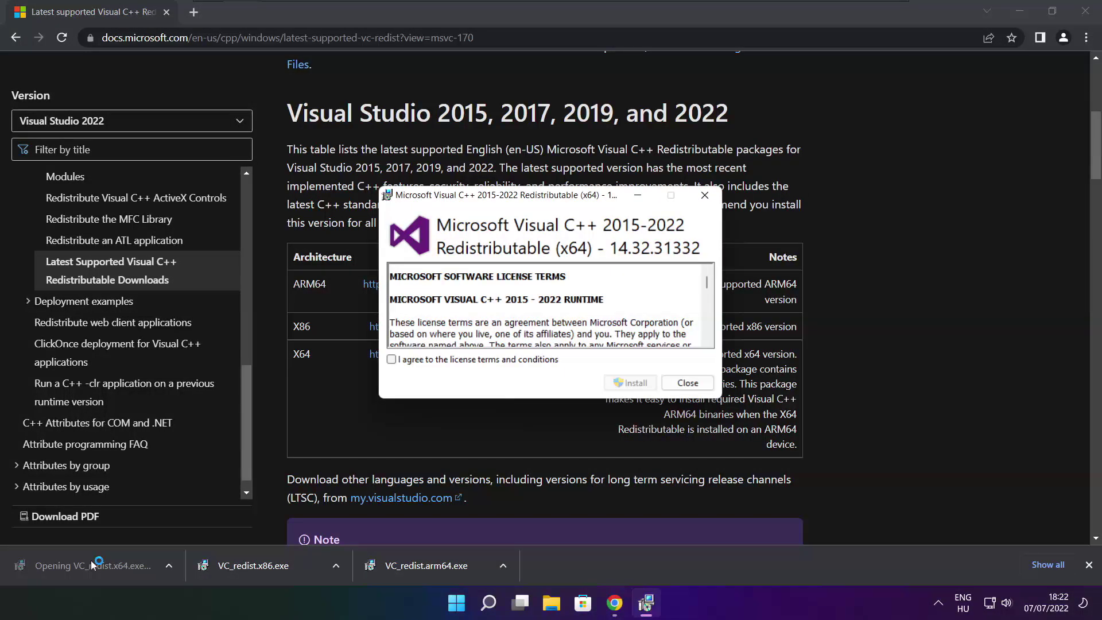
{"action": "left_click_drag", "start_coordinate": [706, 283], "coordinate": [706, 328]}
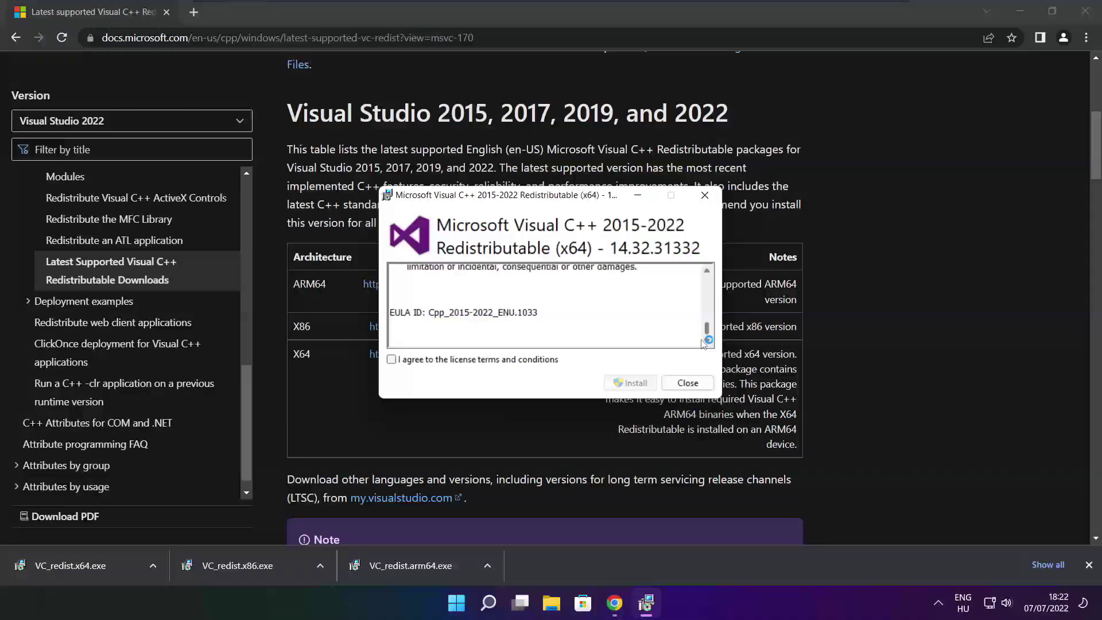
{"action": "left_click", "coordinate": [392, 361]}
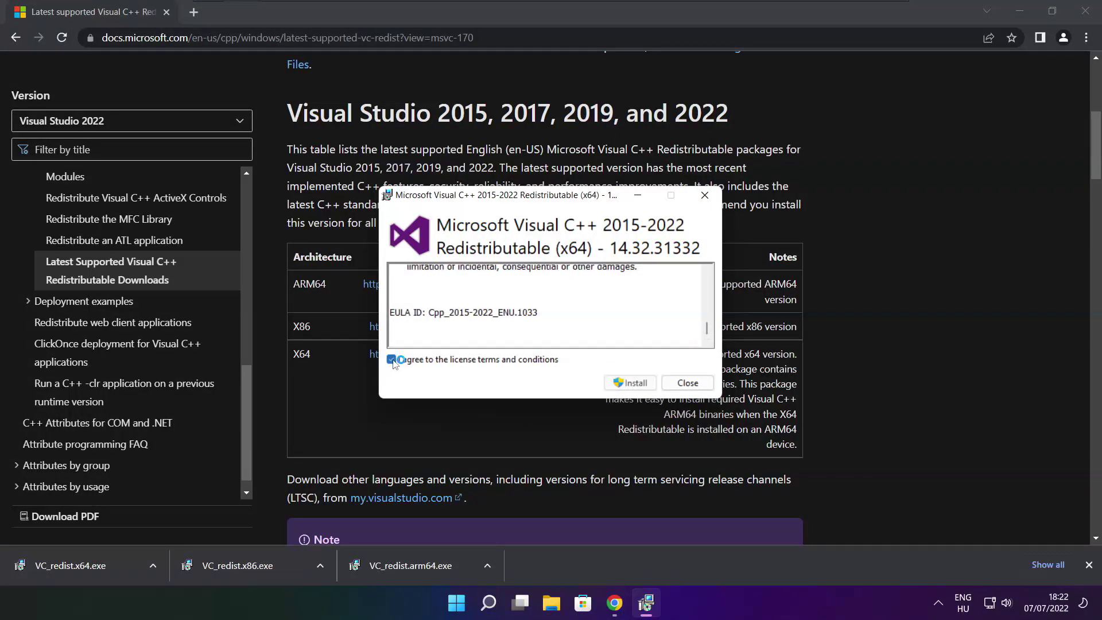
{"action": "left_click", "coordinate": [634, 386]}
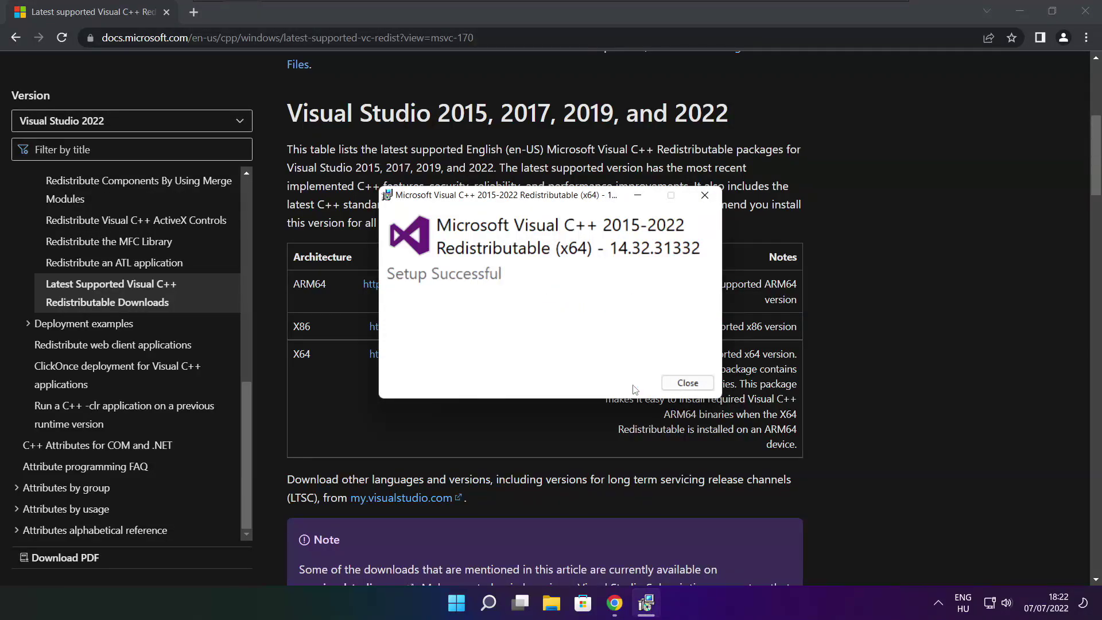
{"action": "left_click", "coordinate": [687, 384]}
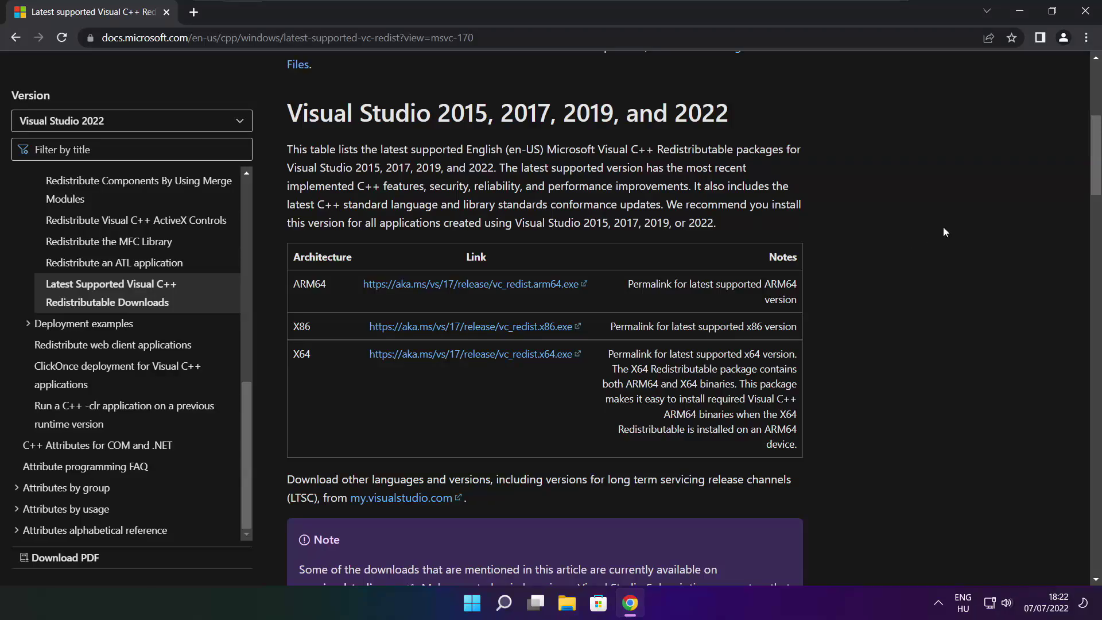
{"action": "left_click", "coordinate": [1087, 14]}
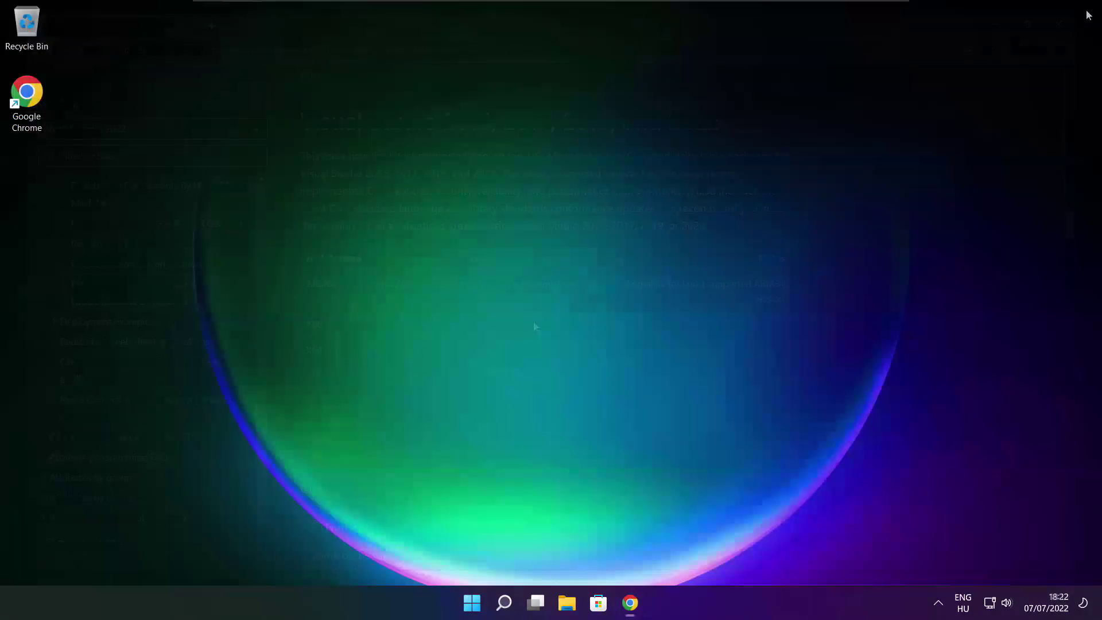
- Open Task Manager's startup apps and disable Cortana and Microsoft Edge from launching at startup
{"action": "right_click", "coordinate": [474, 606]}
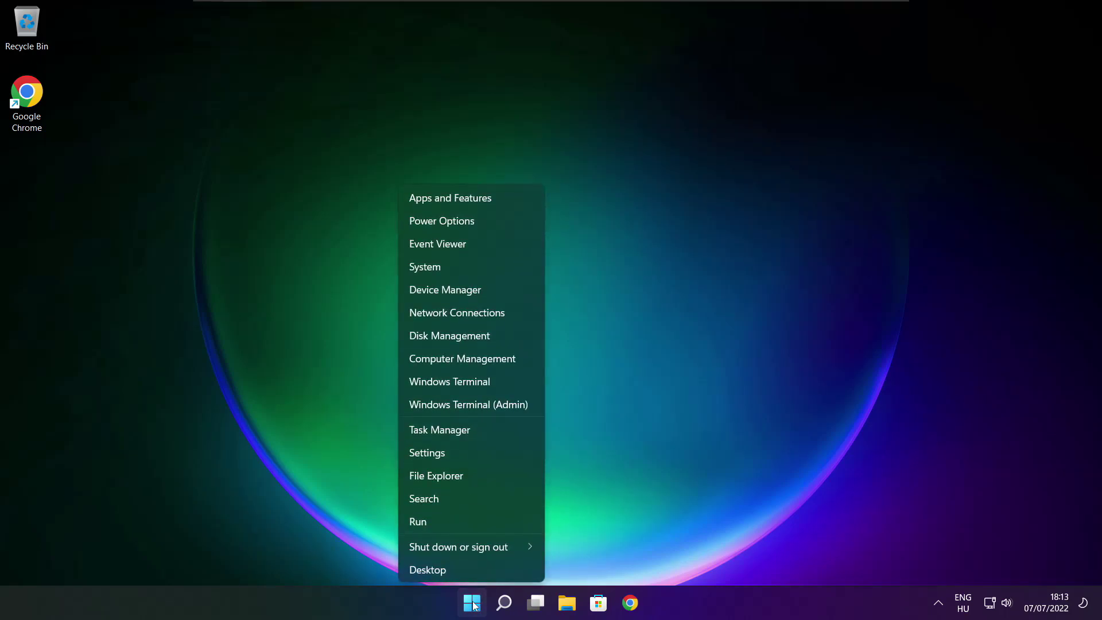
{"action": "left_click", "coordinate": [474, 430]}
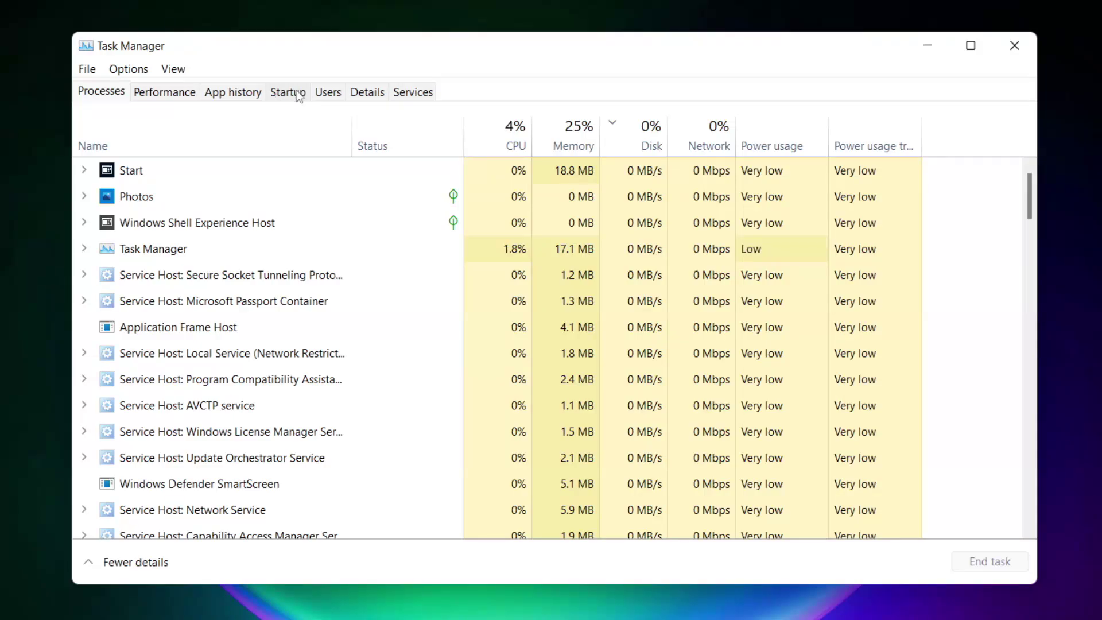
{"action": "left_click", "coordinate": [287, 95]}
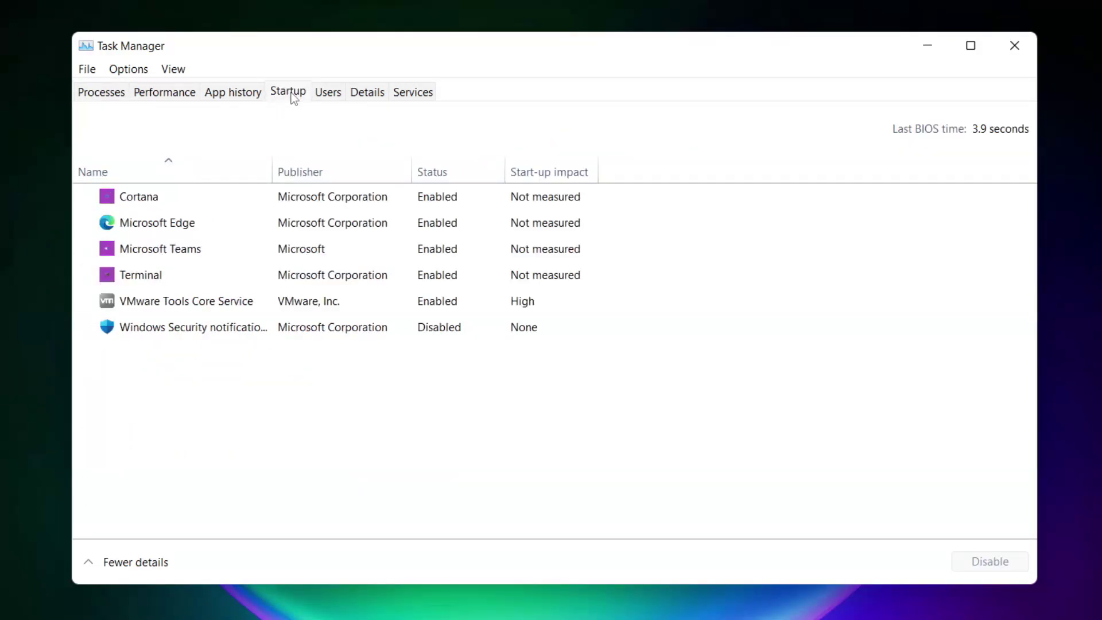
{"action": "left_click", "coordinate": [310, 204]}
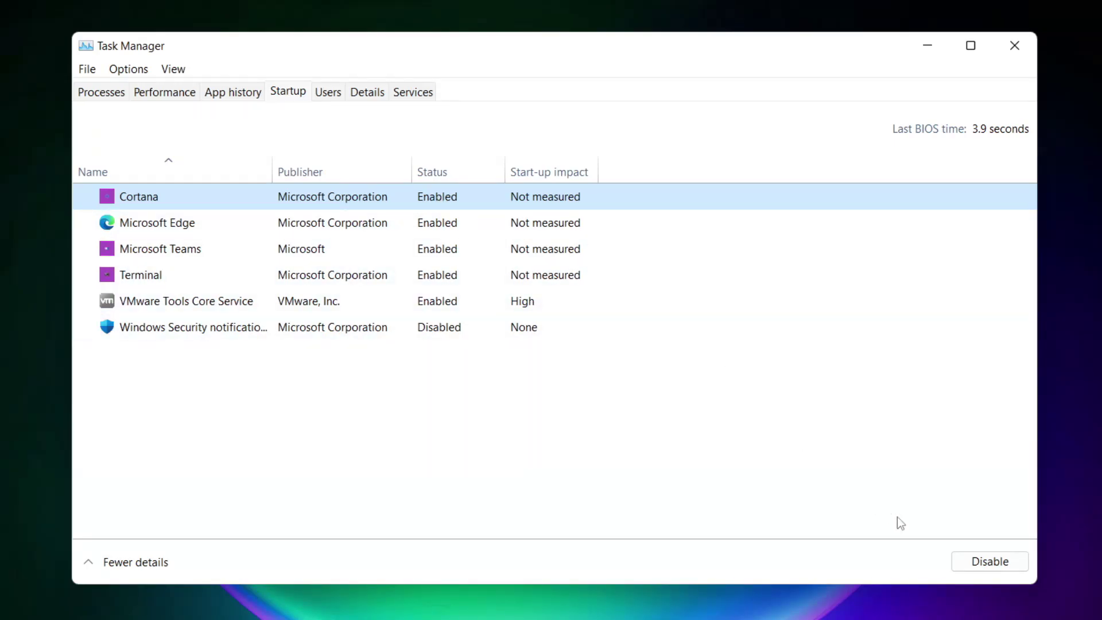
{"action": "left_click", "coordinate": [989, 568]}
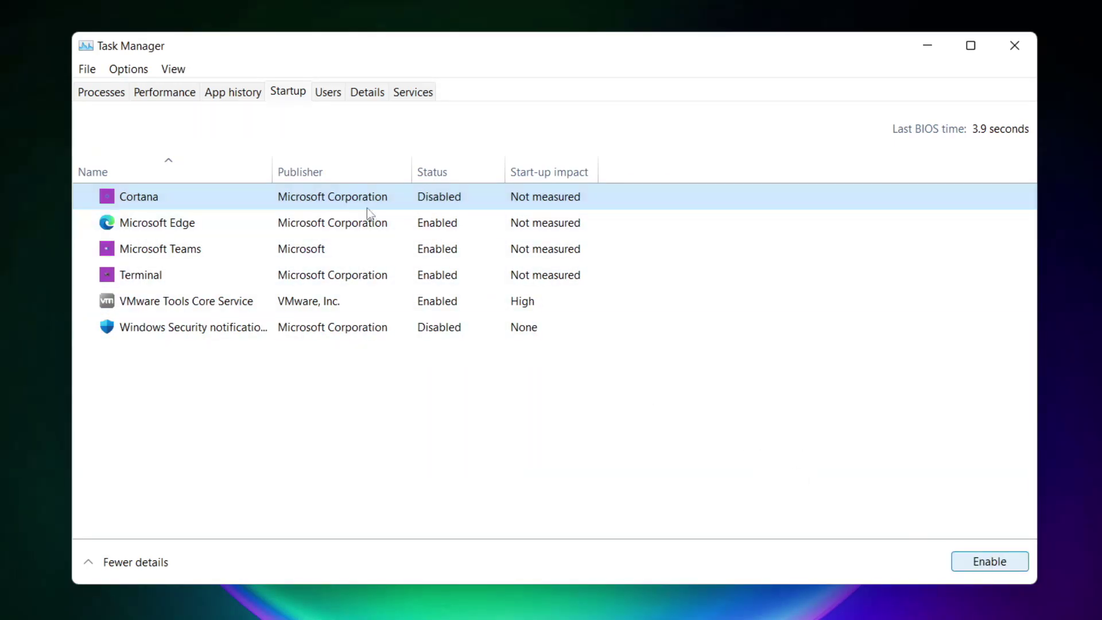
{"action": "left_click", "coordinate": [270, 227]}
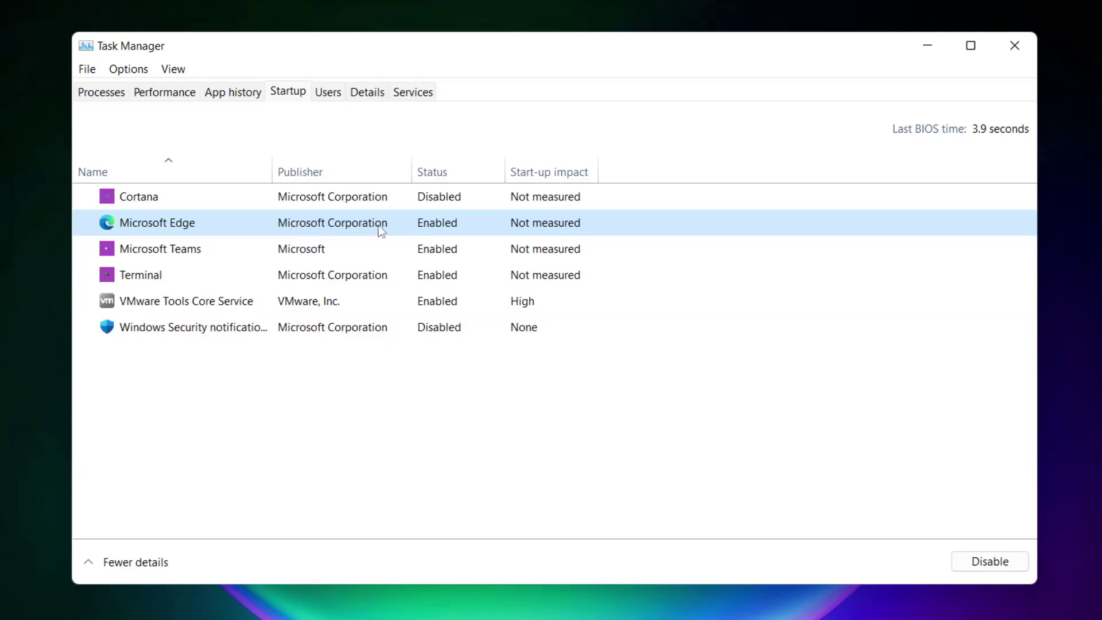
{"action": "left_click", "coordinate": [986, 566]}
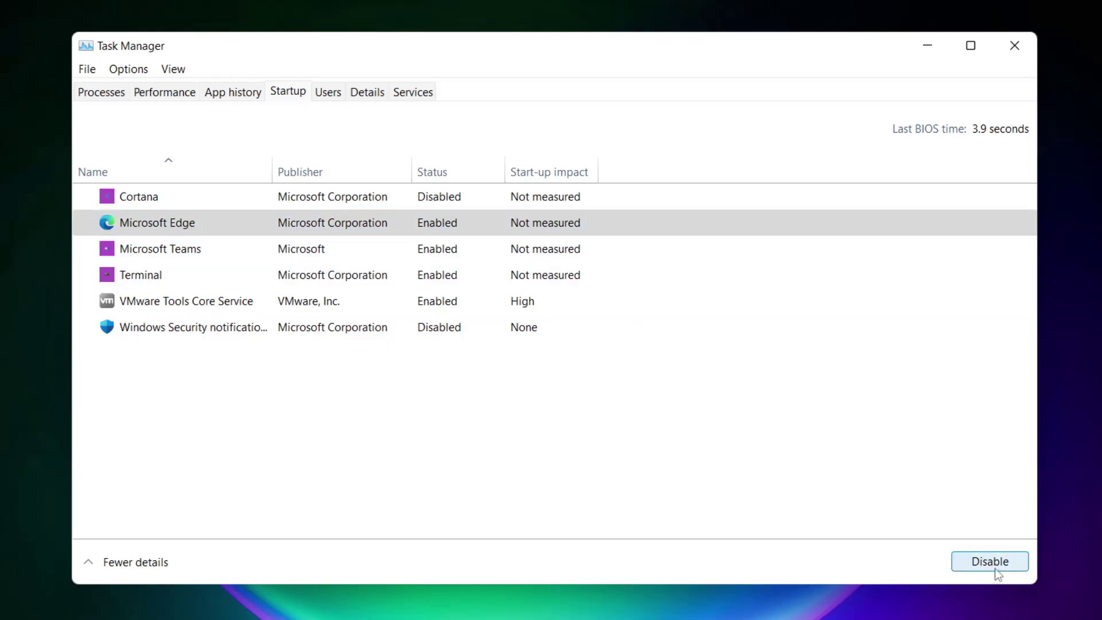
- Disable Microsoft Teams and Terminal from launching at startup, and close Task Manager
{"action": "left_click", "coordinate": [455, 253]}
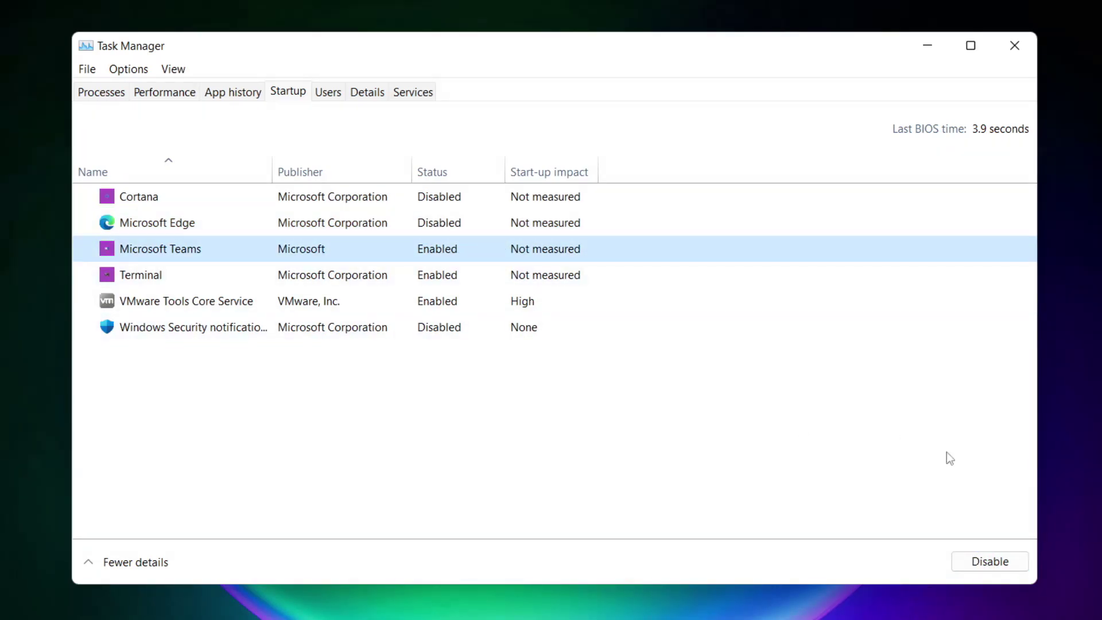
{"action": "left_click", "coordinate": [1007, 568]}
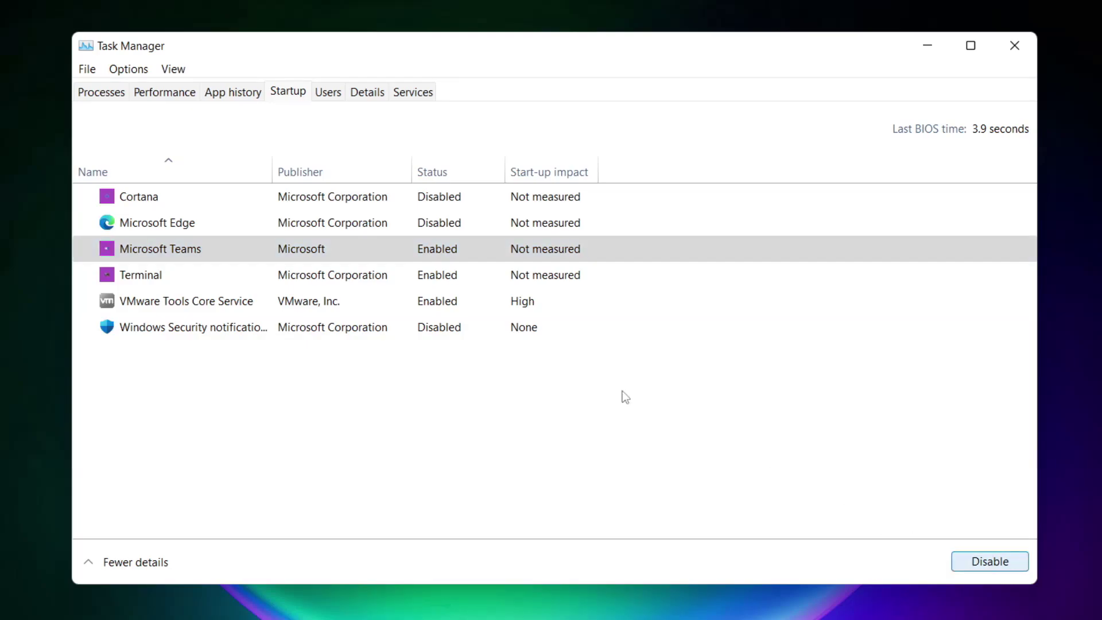
{"action": "left_click", "coordinate": [367, 280]}
{"action": "left_click", "coordinate": [1008, 569]}
{"action": "left_click", "coordinate": [453, 275]}
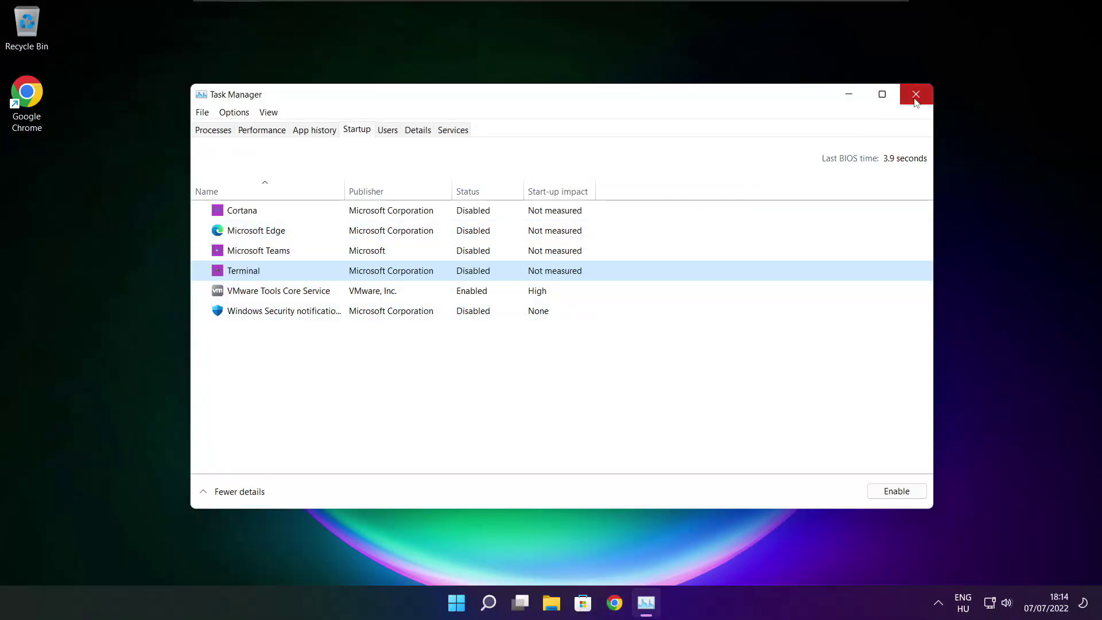
{"action": "left_click", "coordinate": [916, 94]}
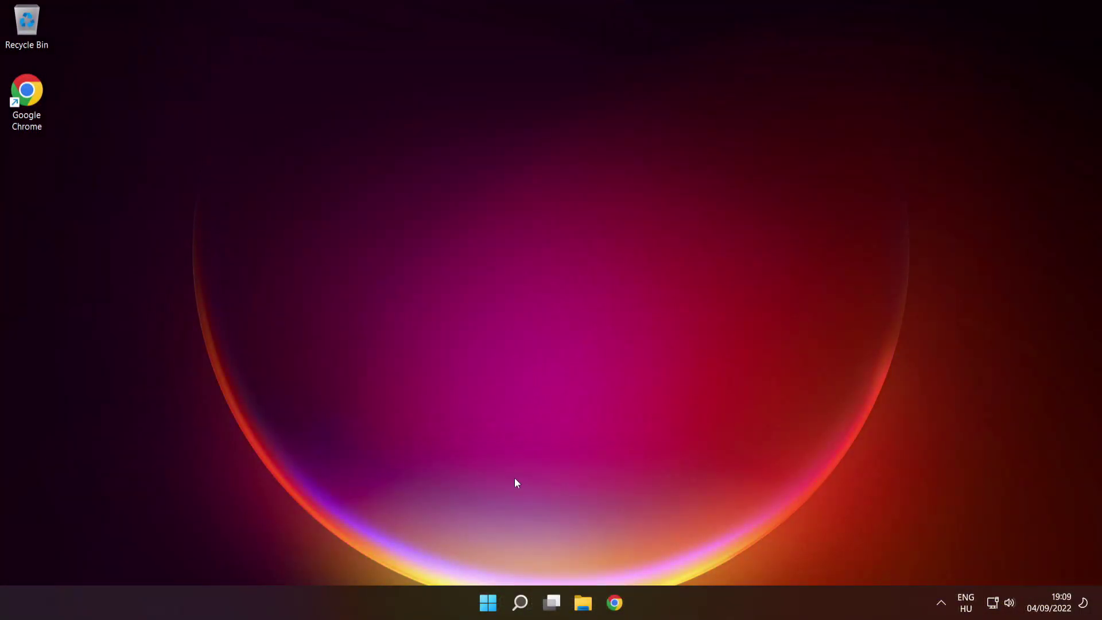
- Search Windows for cmd and run Command Prompt as administrator
{"action": "mouse_move", "coordinate": [515, 610]}
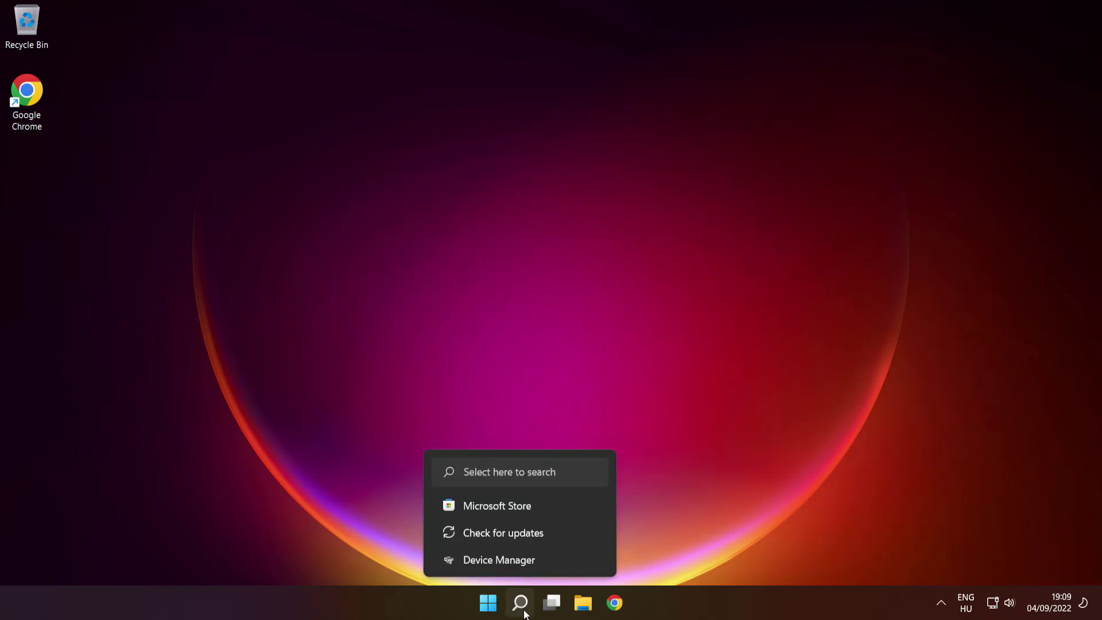
{"action": "left_click", "coordinate": [522, 605]}
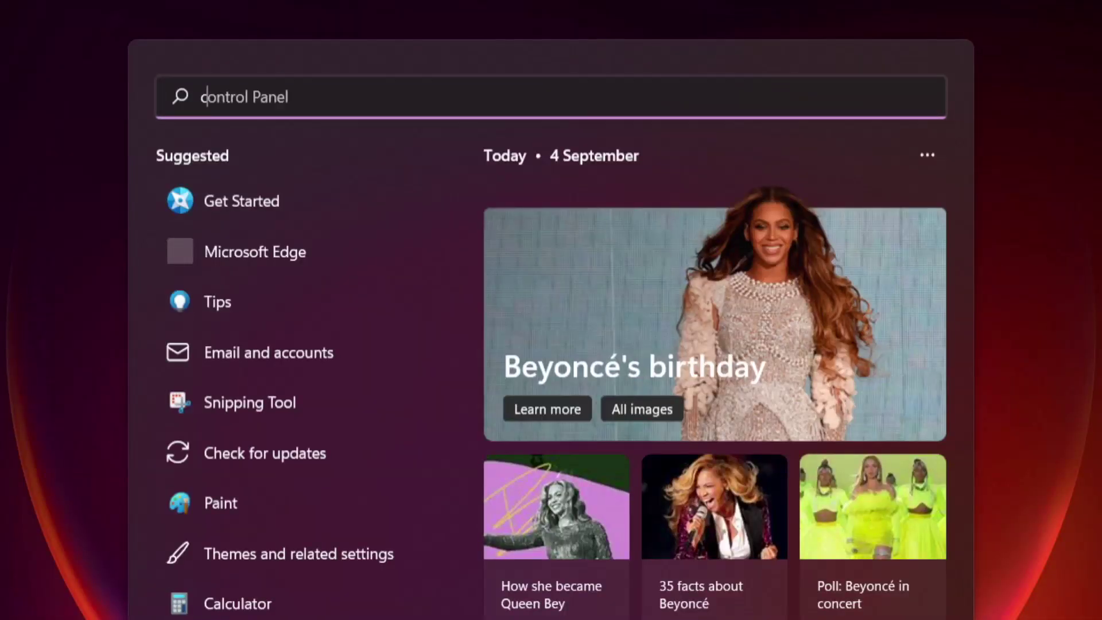
{"action": "type", "text": "cmd"}
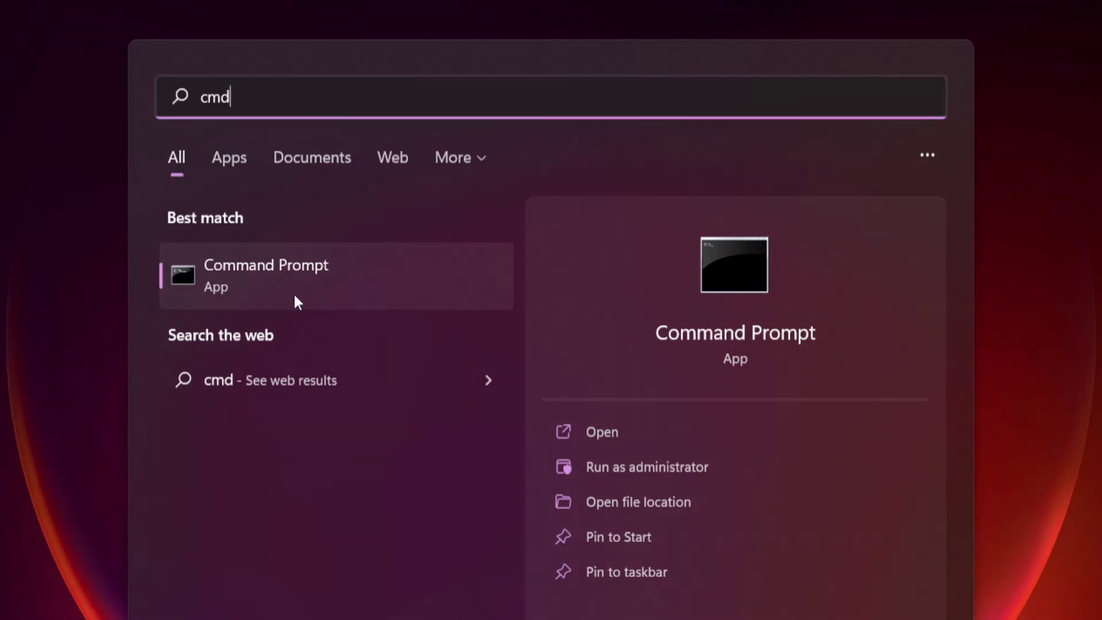
{"action": "right_click", "coordinate": [405, 276]}
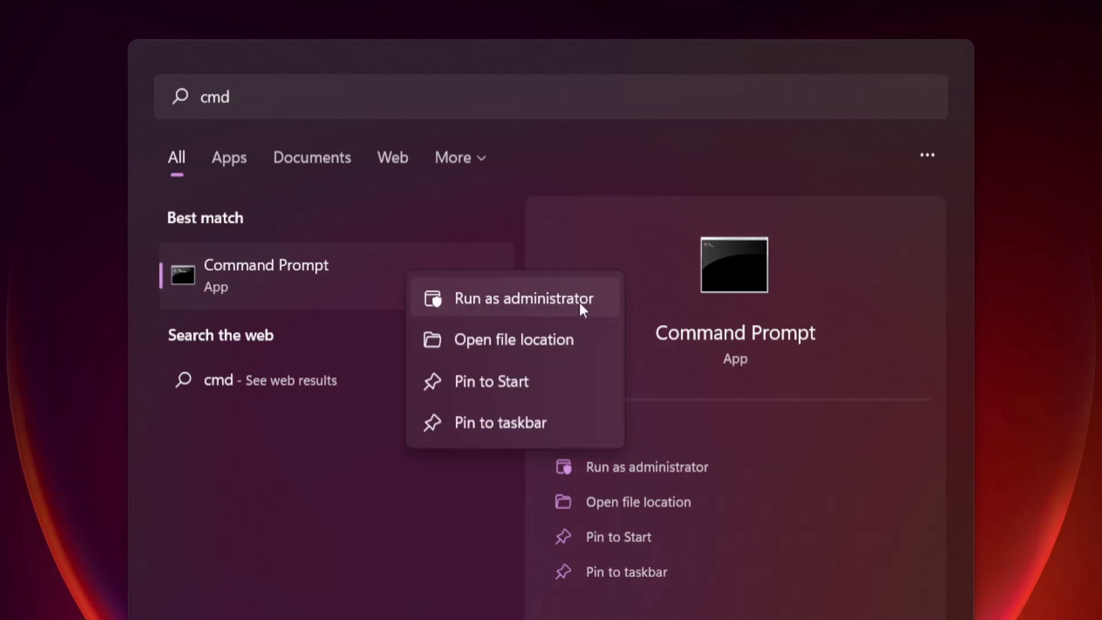
{"action": "left_click", "coordinate": [524, 297]}
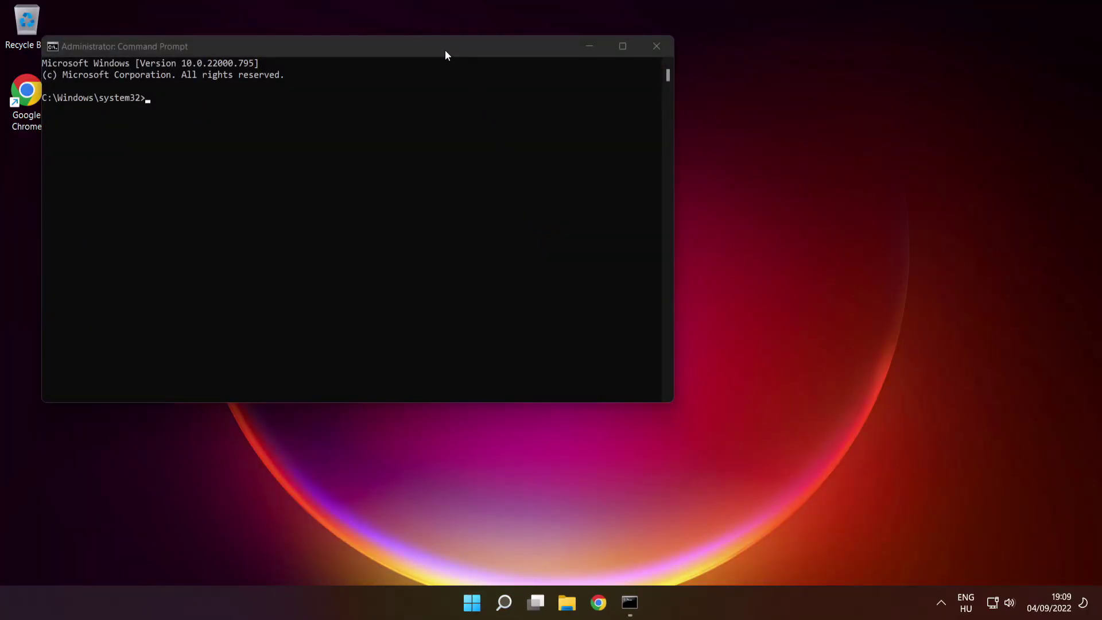
- Scan and repair the Windows system files with sfc /scannow, and close Command Prompt when the scan is complete
{"action": "left_click_drag", "start_coordinate": [443, 47], "coordinate": [635, 136]}
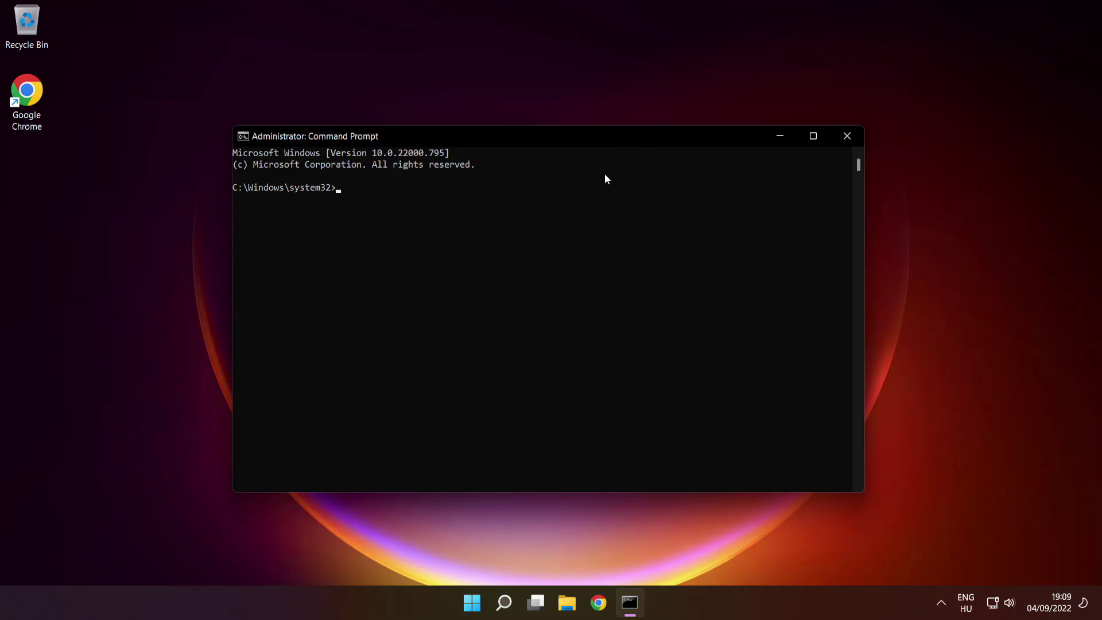
{"action": "type", "text": "sfc"}
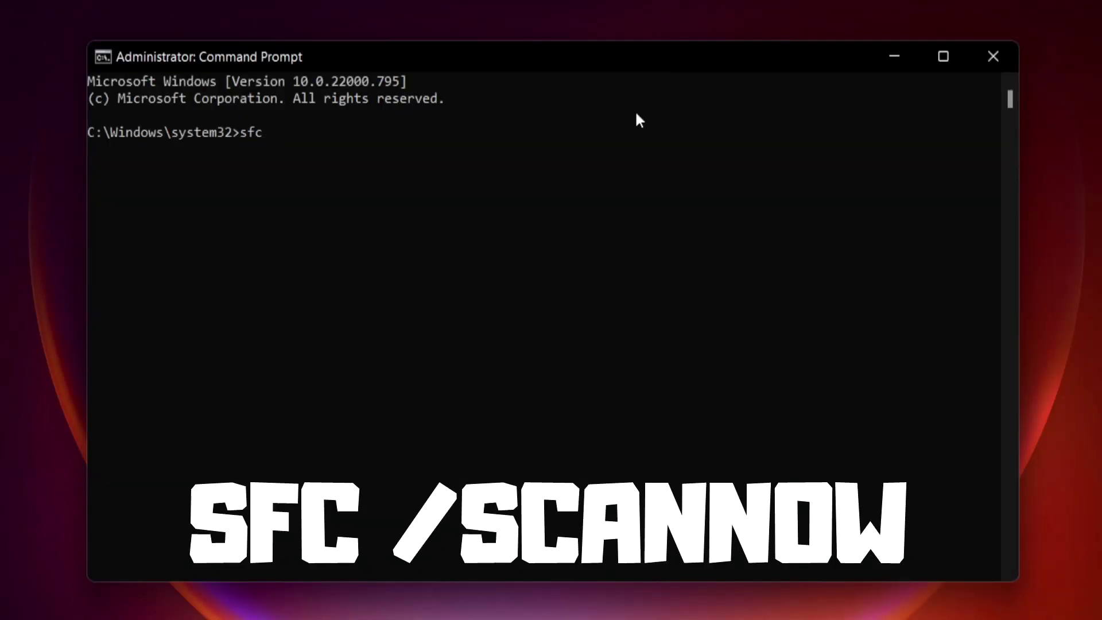
{"action": "type", "text": "nnow"}
{"action": "key", "text": "Return"}
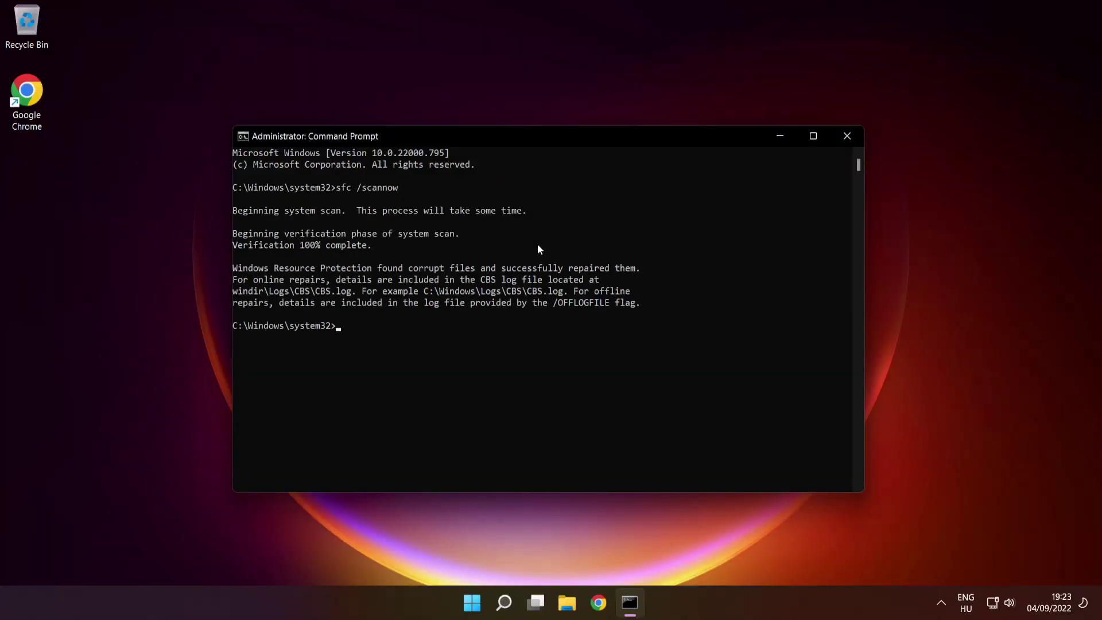
{"action": "left_click", "coordinate": [848, 139]}
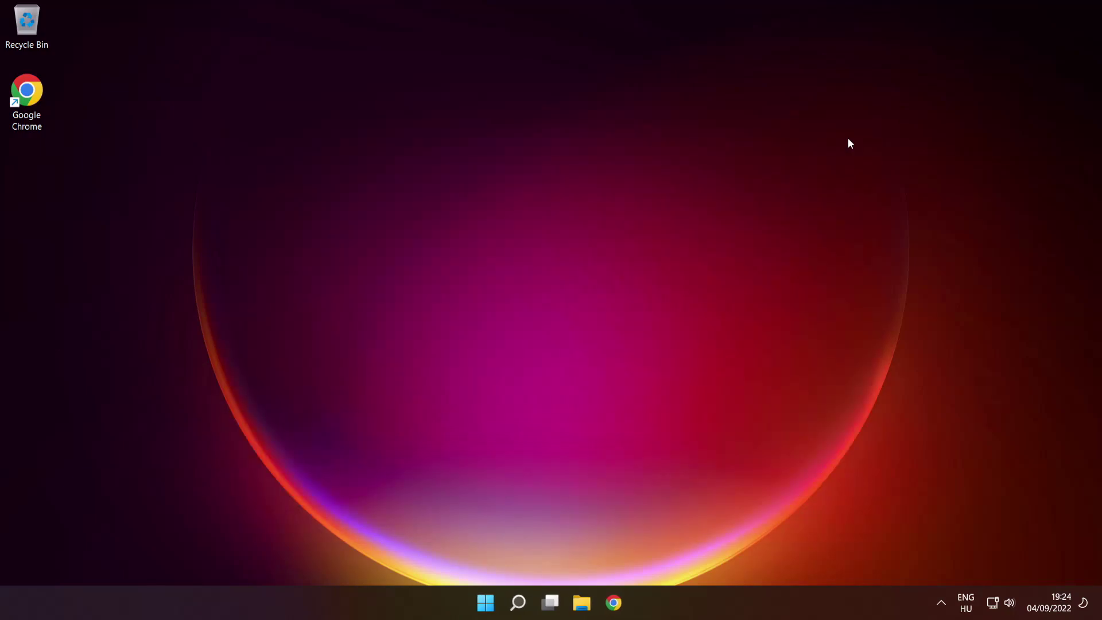
- Restart the computer
{"action": "left_click", "coordinate": [487, 602]}
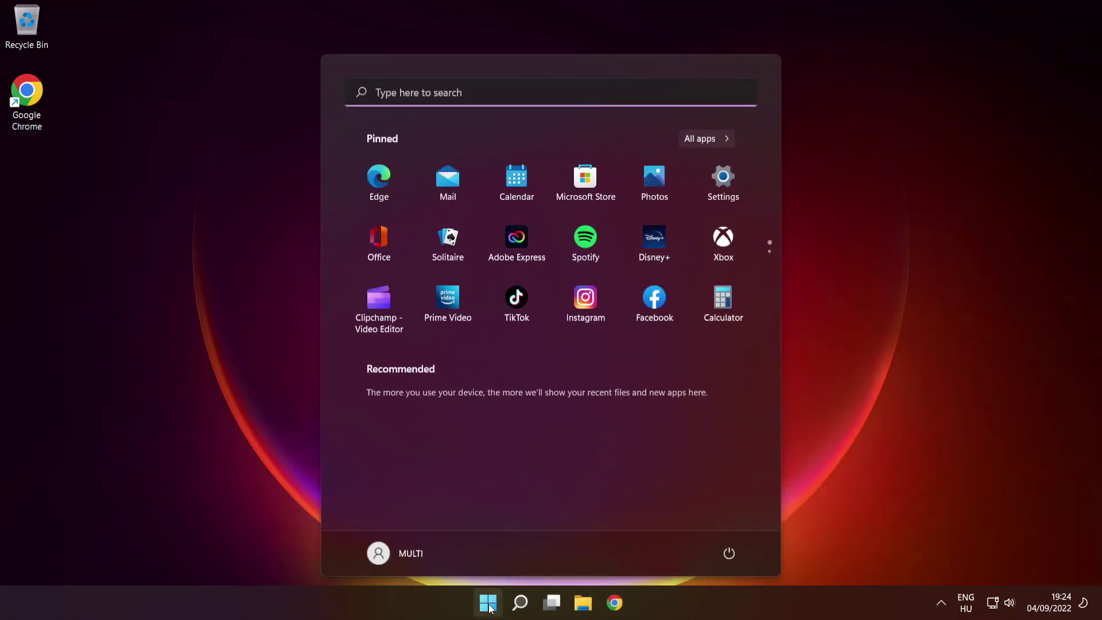
{"action": "left_click", "coordinate": [730, 553]}
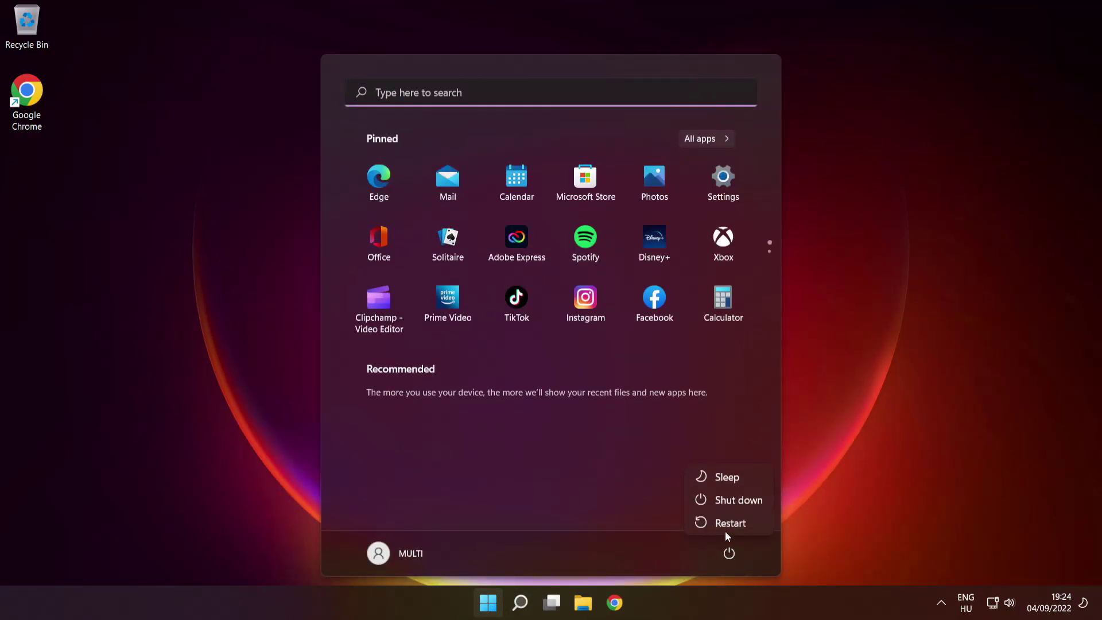
{"action": "left_click", "coordinate": [733, 524]}
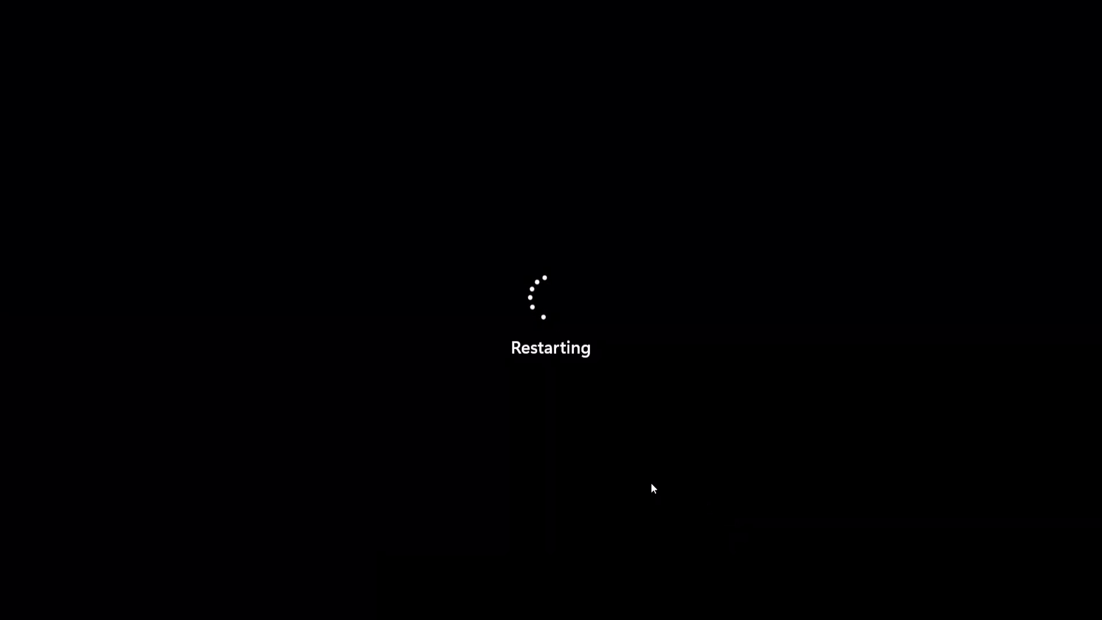